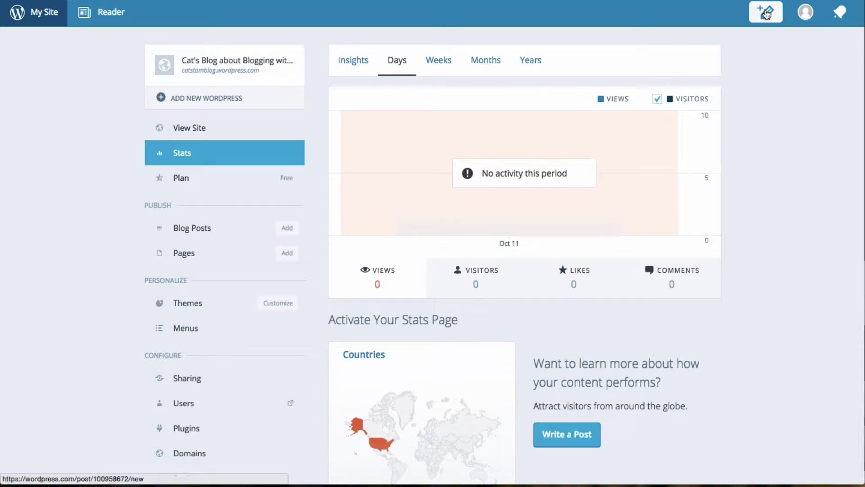
# Step: Open a blank new post draft from the Write button on the Stats page
pyautogui.click(768, 15)
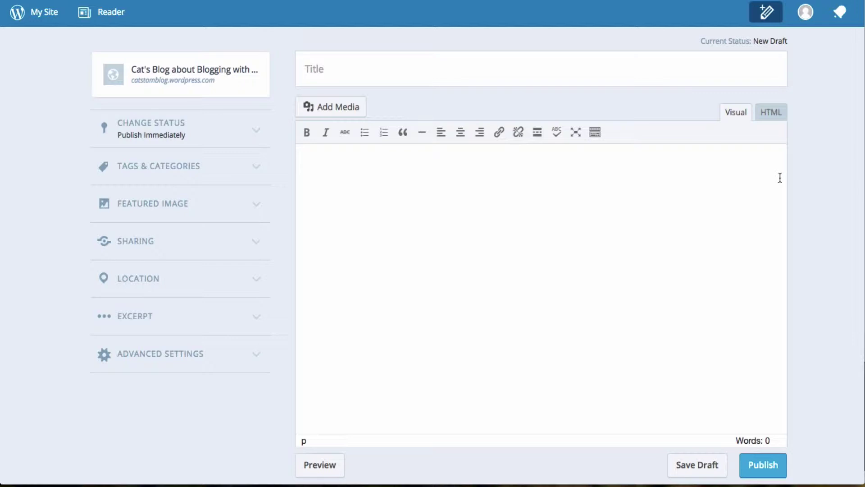
# Step: Title the post 'Cat's First Blog Post' and compare the HTML and Visual editing views
pyautogui.click(356, 66)
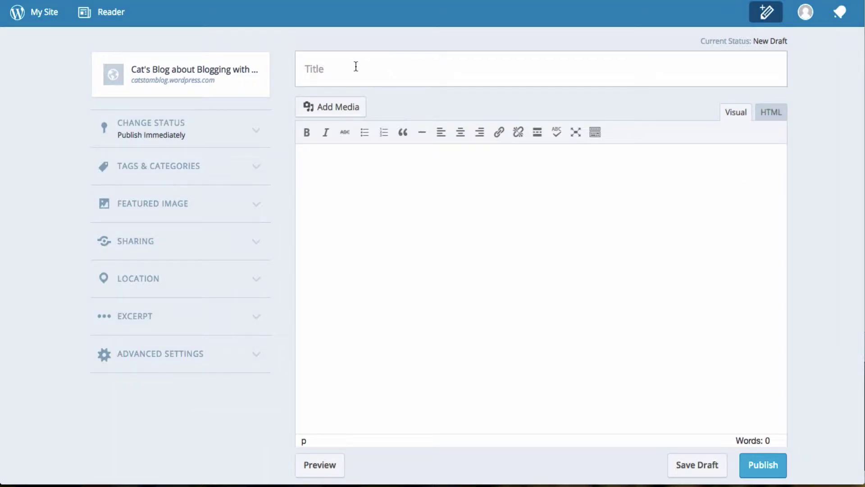
pyautogui.write("Cat's Fir")
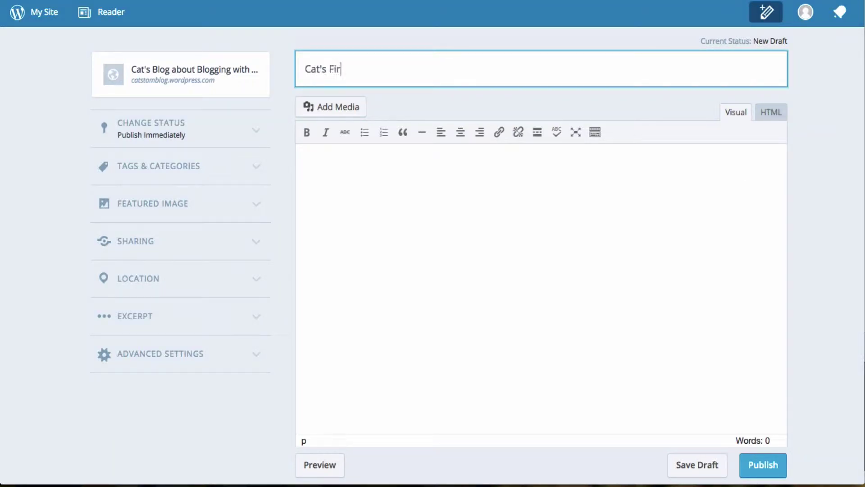
pyautogui.write('st Blog Post')
pyautogui.click(479, 244)
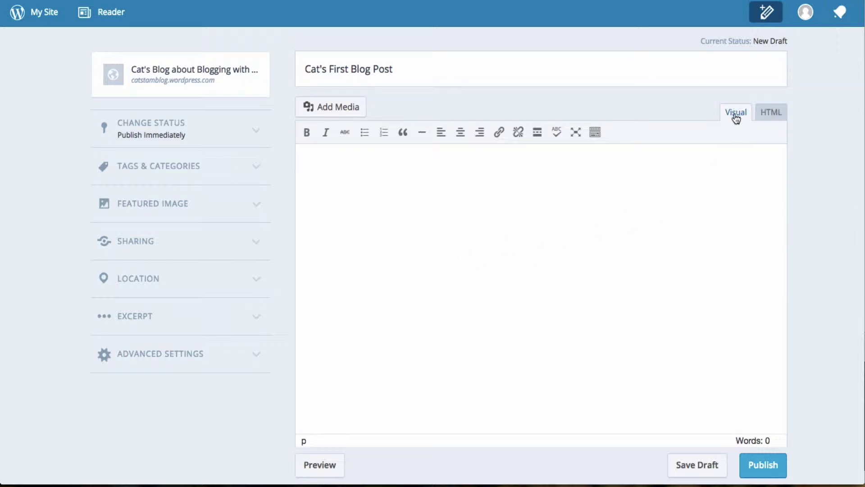
pyautogui.click(771, 113)
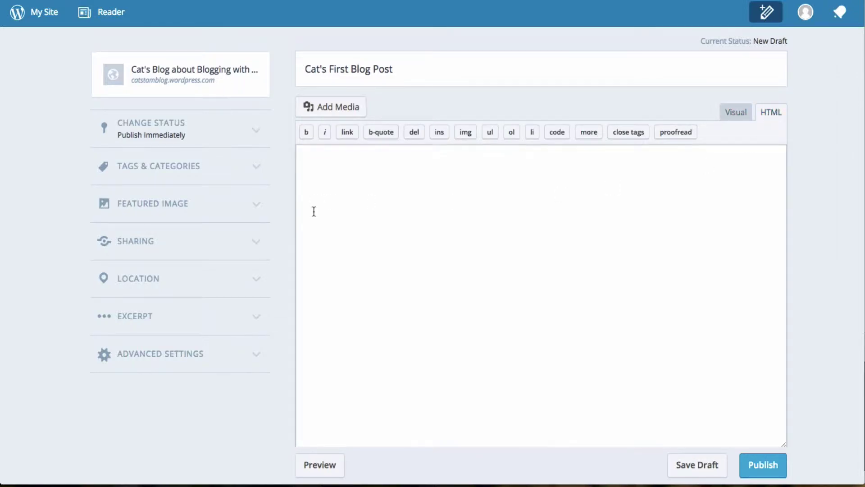
pyautogui.click(746, 114)
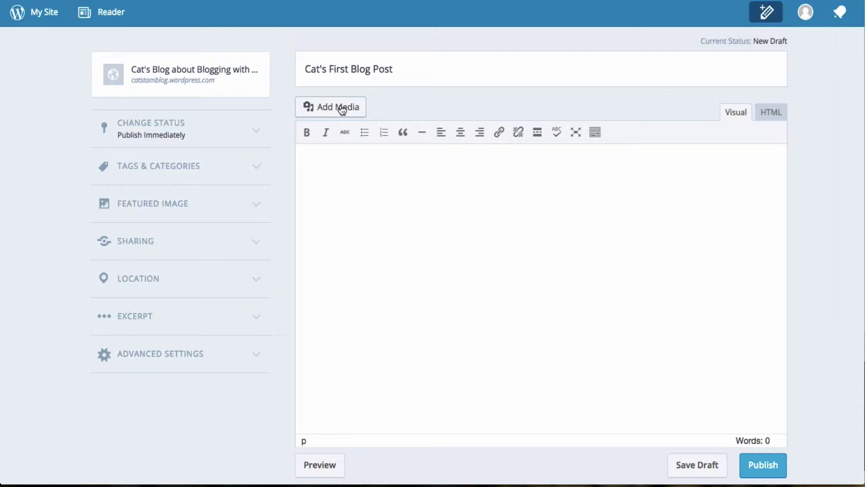
pyautogui.click(210, 136)
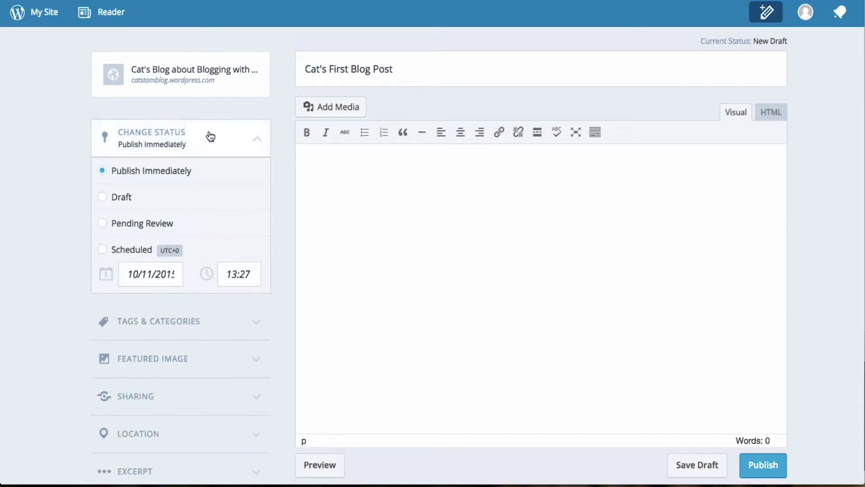
pyautogui.click(261, 139)
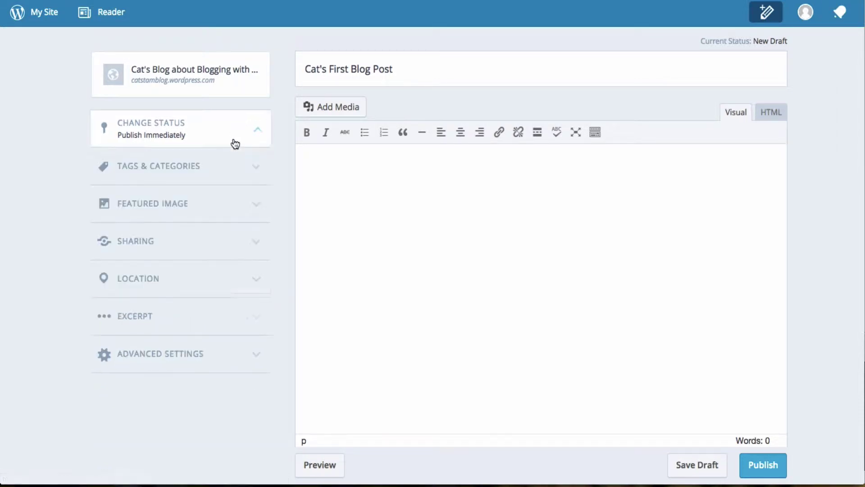
pyautogui.click(231, 168)
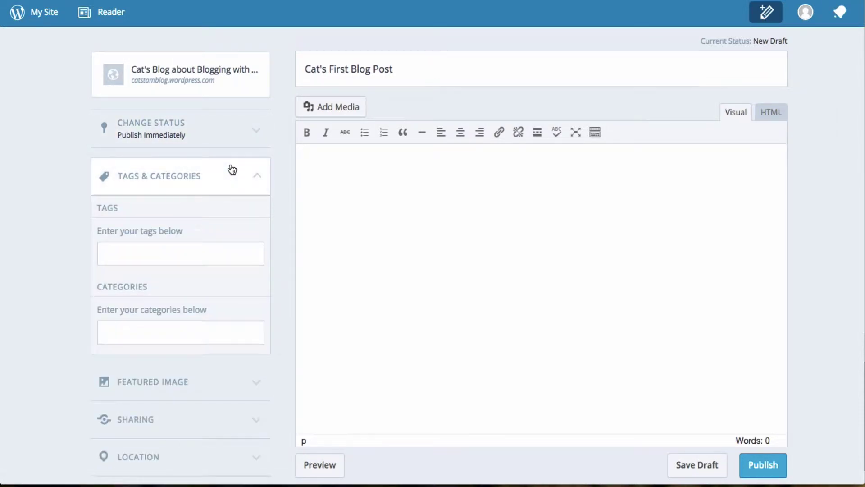
pyautogui.click(148, 329)
pyautogui.click(136, 250)
pyautogui.click(257, 177)
pyautogui.click(221, 205)
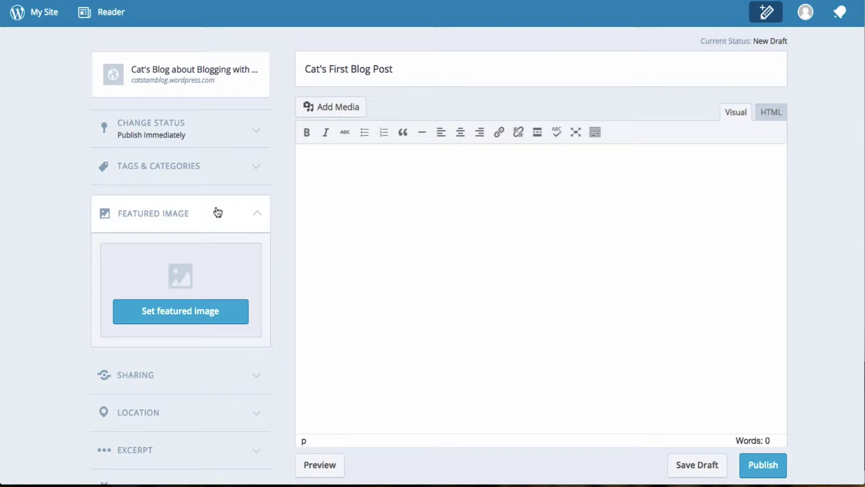
pyautogui.click(218, 212)
pyautogui.click(188, 244)
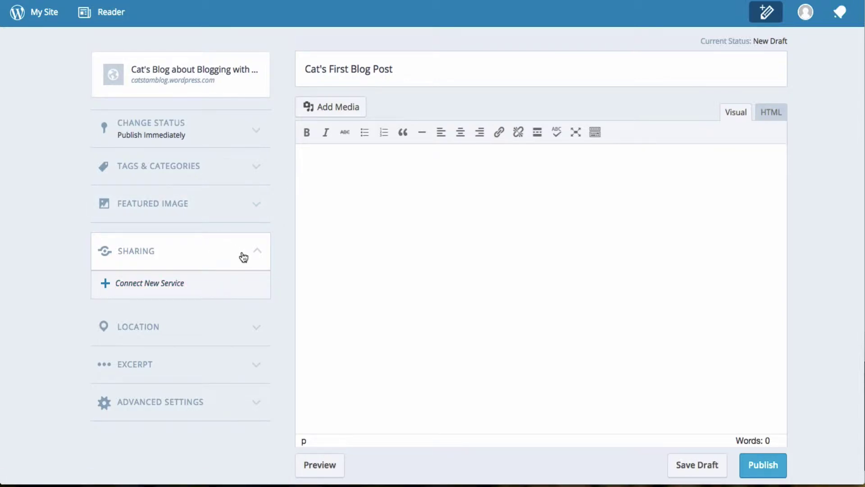
pyautogui.click(193, 335)
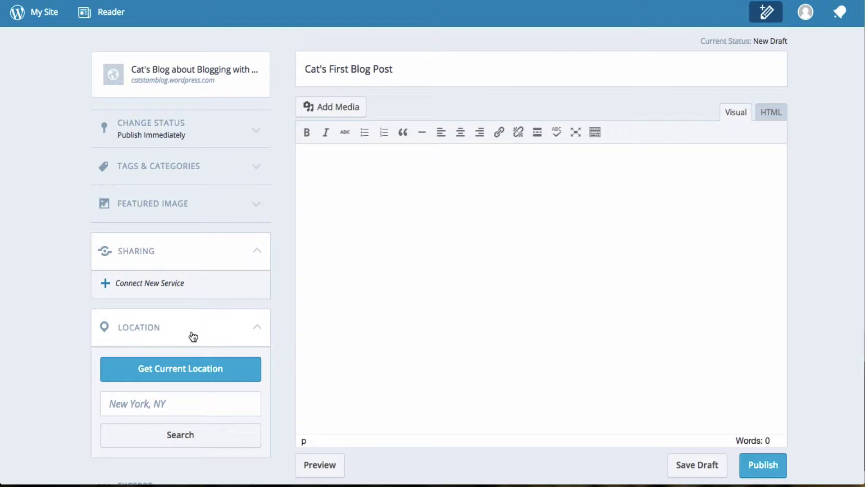
pyautogui.click(193, 336)
pyautogui.click(212, 255)
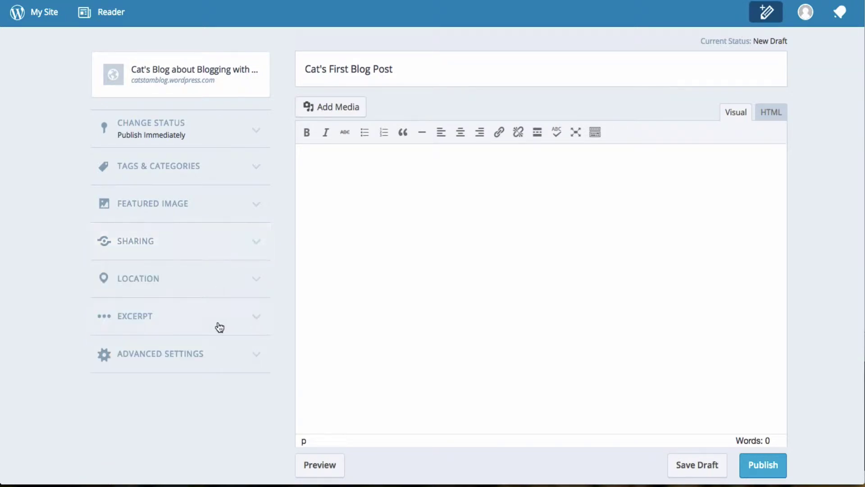
pyautogui.click(210, 325)
pyautogui.click(210, 326)
pyautogui.click(203, 358)
pyautogui.click(203, 358)
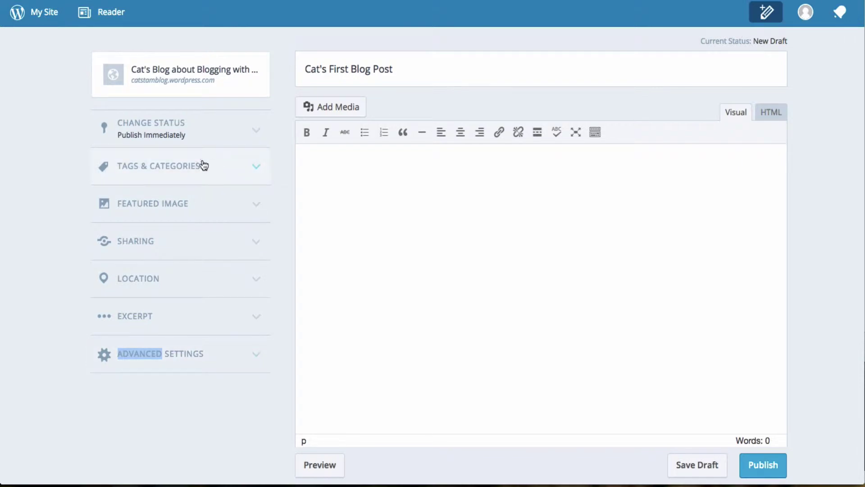
pyautogui.click(223, 133)
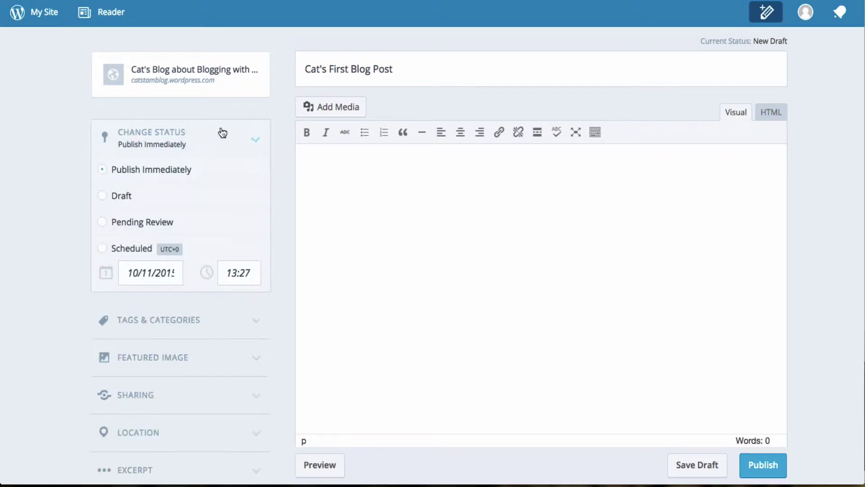
pyautogui.click(222, 133)
pyautogui.click(205, 167)
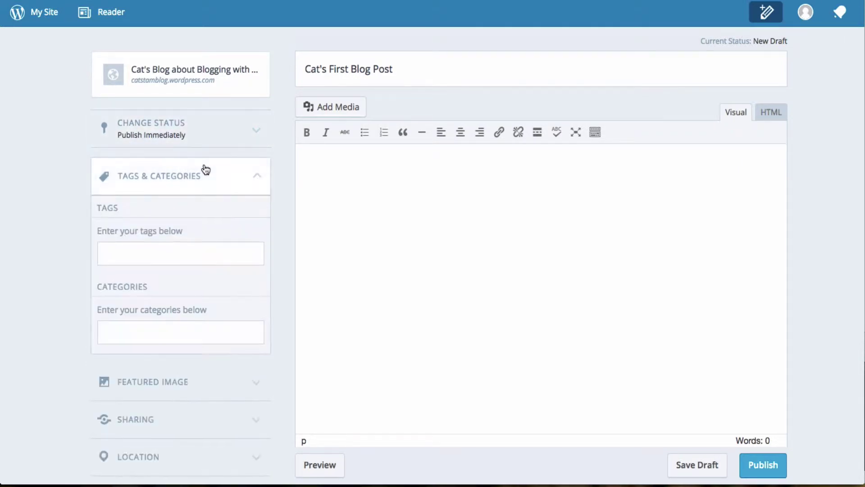
pyautogui.click(208, 188)
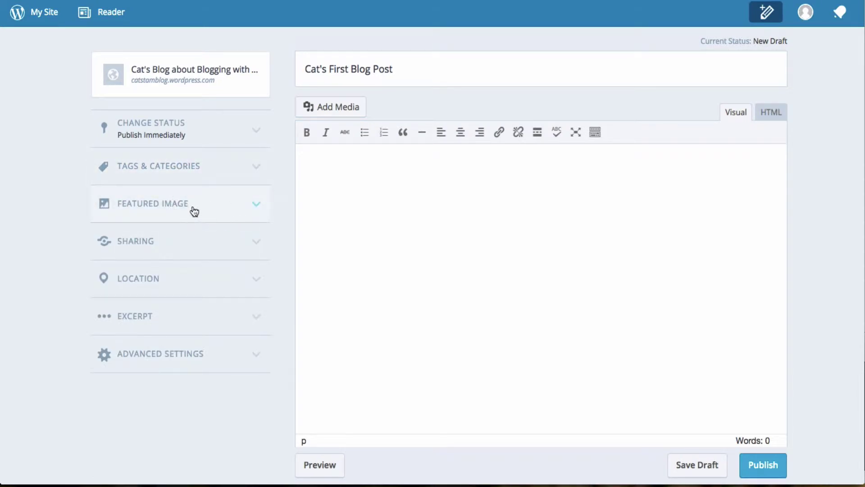
pyautogui.click(192, 247)
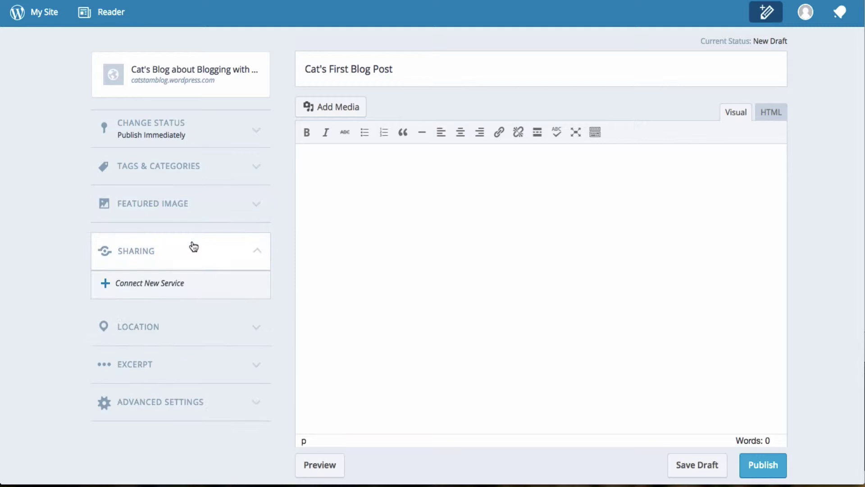
pyautogui.click(232, 258)
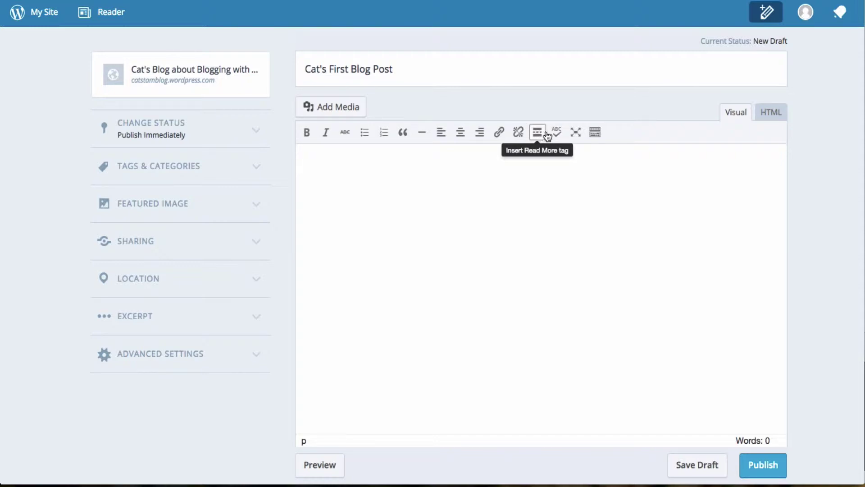
# Step: Show the second toolbar row and preview the Paragraph format styles and text colour palette
pyautogui.click(595, 132)
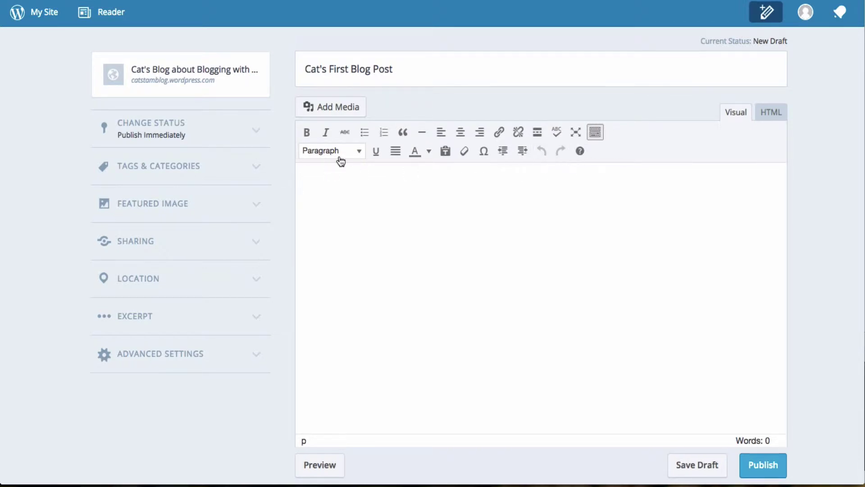
pyautogui.click(362, 153)
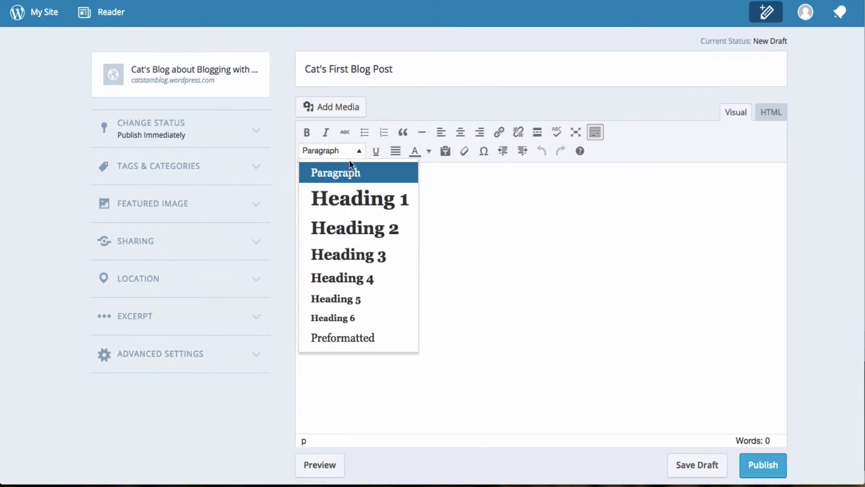
pyautogui.click(432, 150)
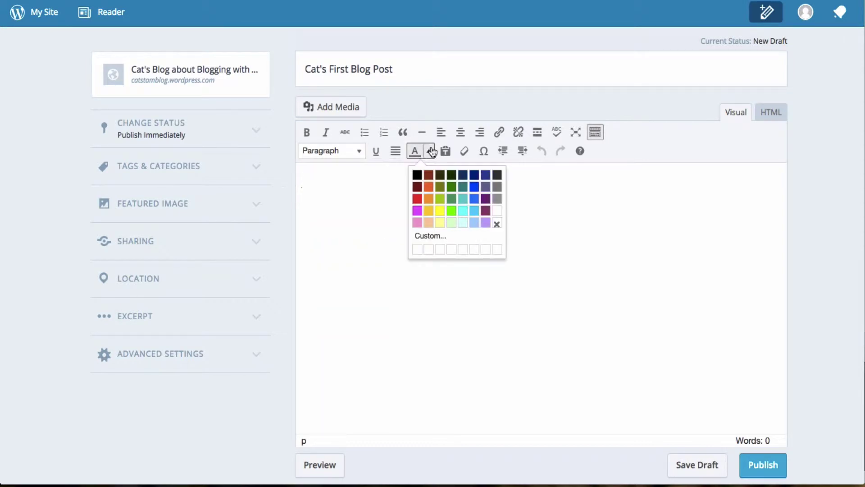
pyautogui.click(431, 152)
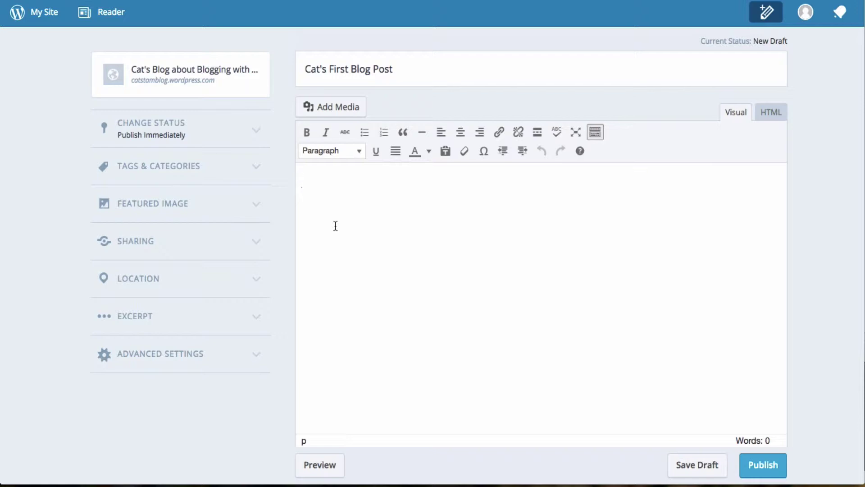
# Step: Type the 'Summer 2015' line, the paragraph about studying STEM in the USA, and 'Study Break'
pyautogui.write('Summer 2015')
pyautogui.press('Return')
pyautogui.write('In the Summer of 2015 I went to the USA to study STEM in ed')
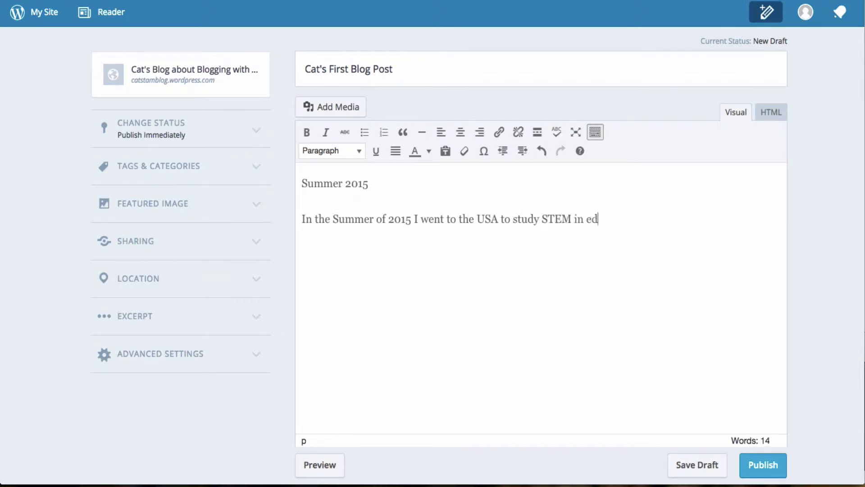
pyautogui.write('ucation. I had the opportunity to learn loads and meet heaps of new people.')
pyautogui.press('Return')
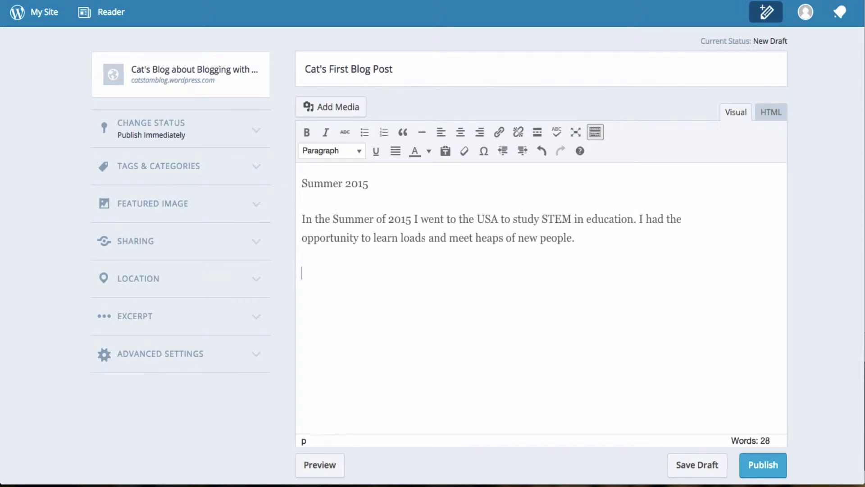
pyautogui.write('Study Break')
pyautogui.press('Return')
# Step: Write the Wichita travel paragraph, fixing its typos, and select the 'Summer 2015' line
pyautogui.write('Suring my two months of tudy')
pyautogui.press('BackSpace')
pyautogui.press('BackSpace')
pyautogui.press('BackSpace')
pyautogui.press('BackSpace')
pyautogui.write('study in teh USA.')
pyautogui.click(482, 308)
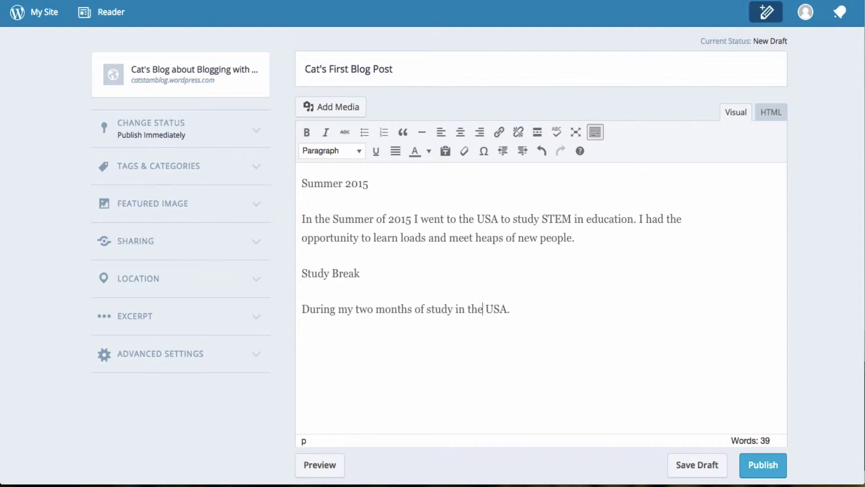
pyautogui.click(511, 308)
pyautogui.press('BackSpace')
pyautogui.write(', I had the opportunity to do some personal travel and I made a quick pit stop in ')
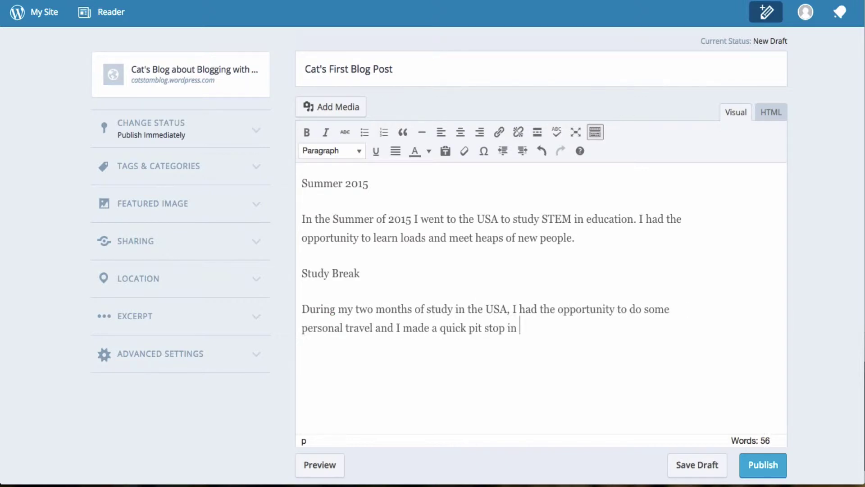
pyautogui.write('a town called Wichita in Kansas. I got to see some of the sights there and enjoy the sunshine and warm ')
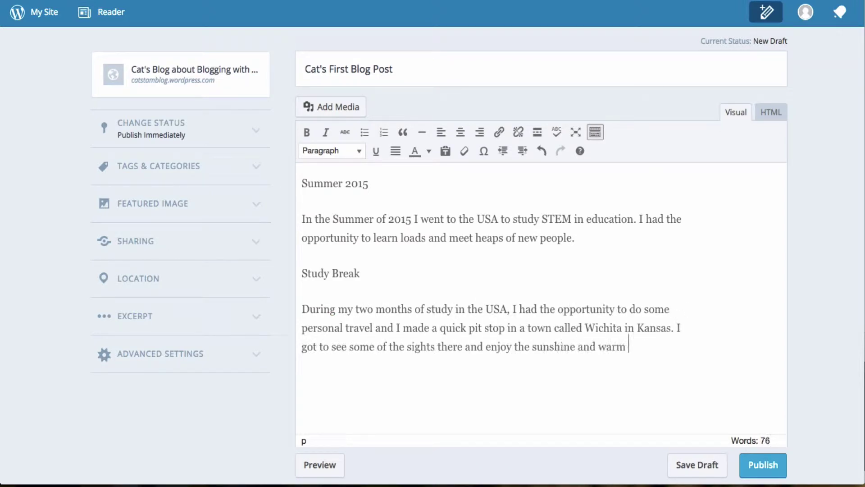
pyautogui.write('temperatures.')
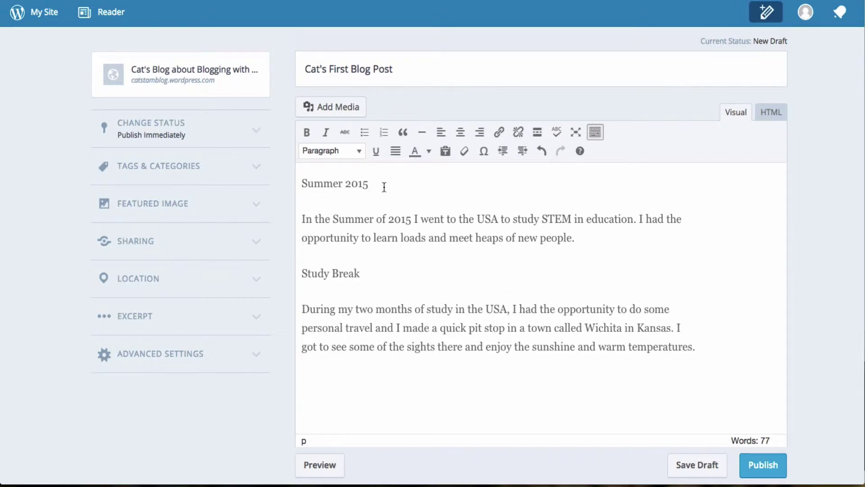
pyautogui.moveTo(373, 183); pyautogui.dragTo(278, 171)
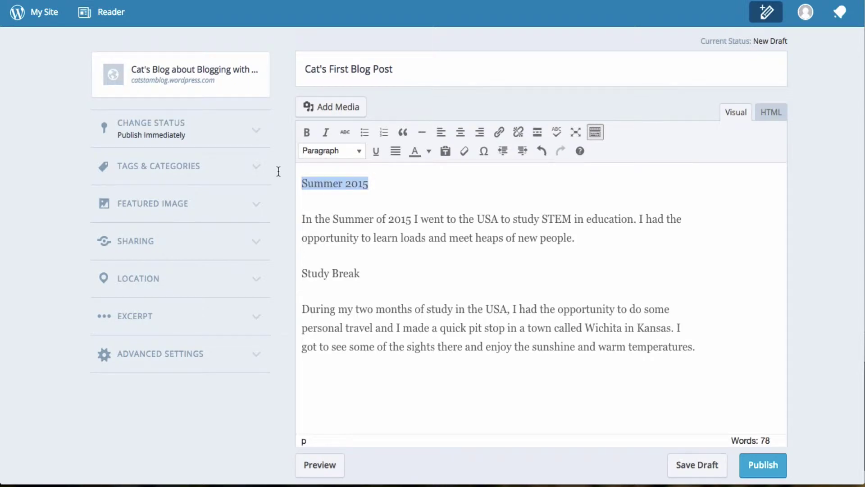
# Step: Style 'Summer 2015' as Heading 1 and 'Study Break' as Heading 2
pyautogui.click(358, 153)
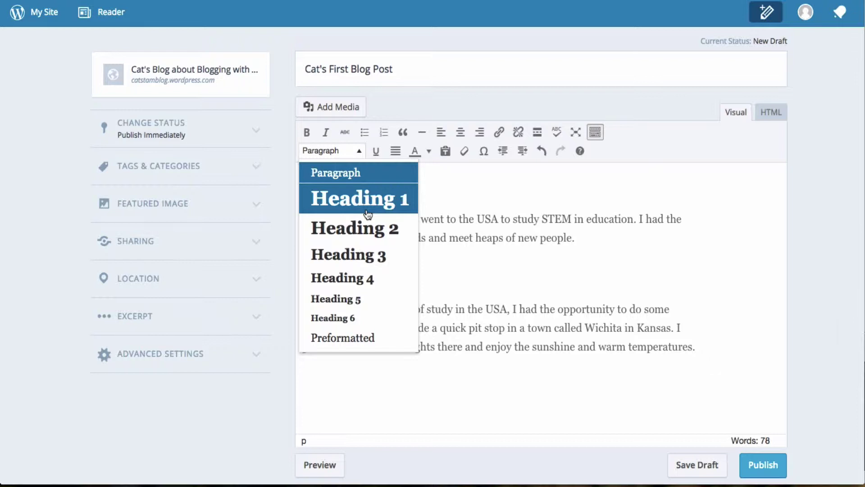
pyautogui.click(368, 213)
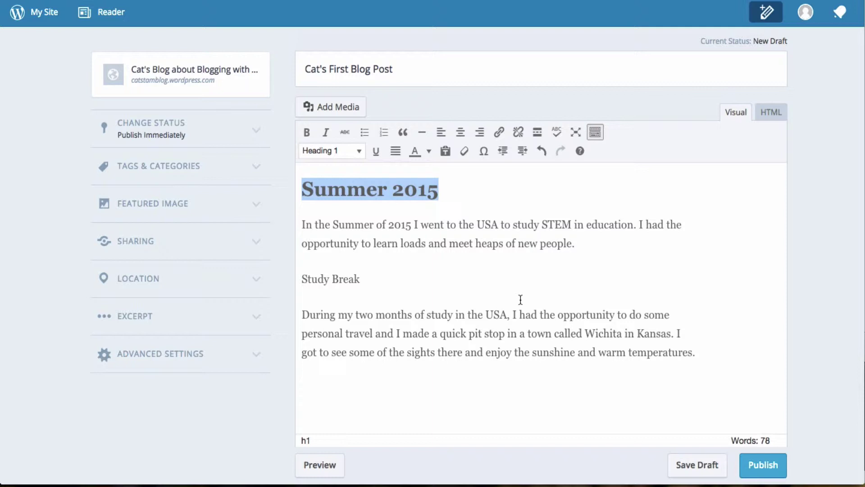
pyautogui.moveTo(370, 280); pyautogui.dragTo(291, 272)
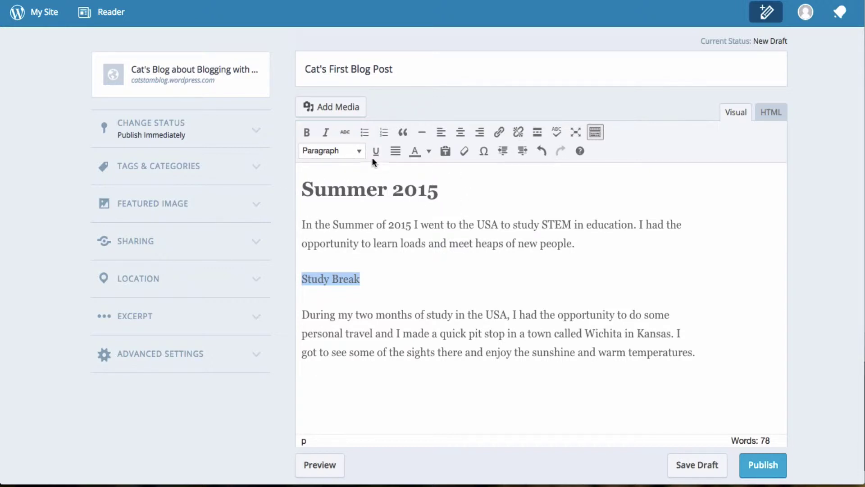
pyautogui.click(359, 151)
pyautogui.click(372, 232)
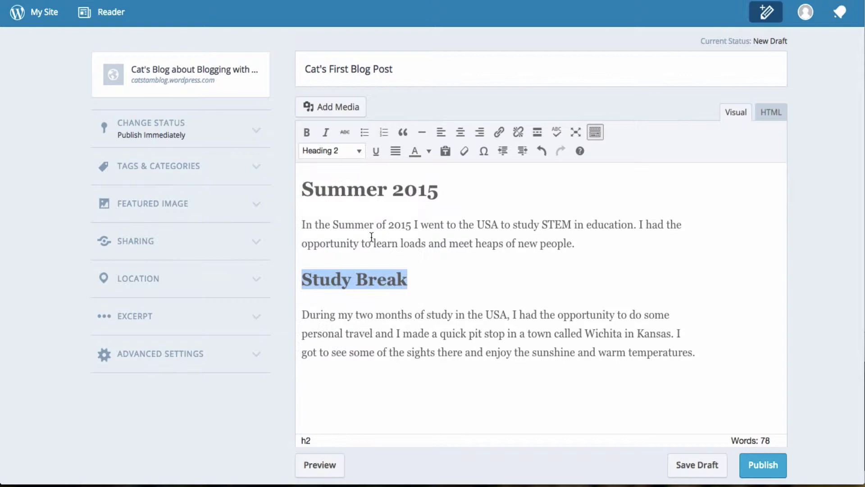
pyautogui.click(454, 299)
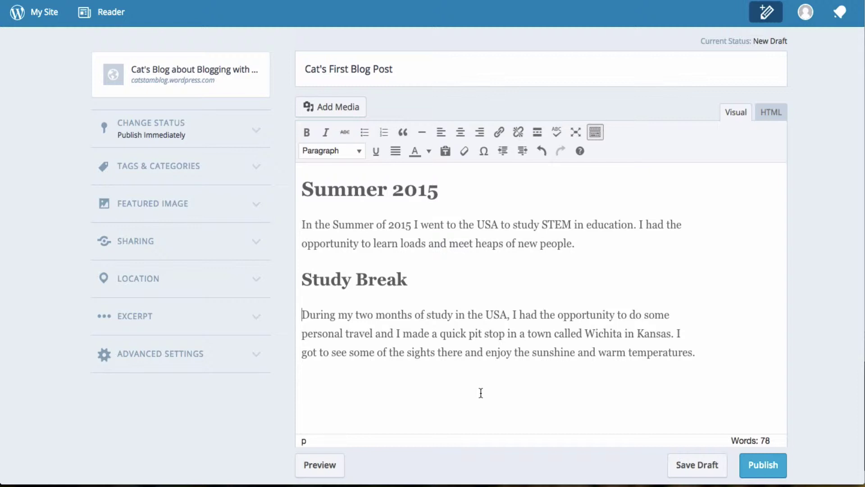
# Step: Add an empty line after 'temperatures.' and open the Add Media window
pyautogui.click(706, 355)
pyautogui.press('Return')
pyautogui.click(338, 108)
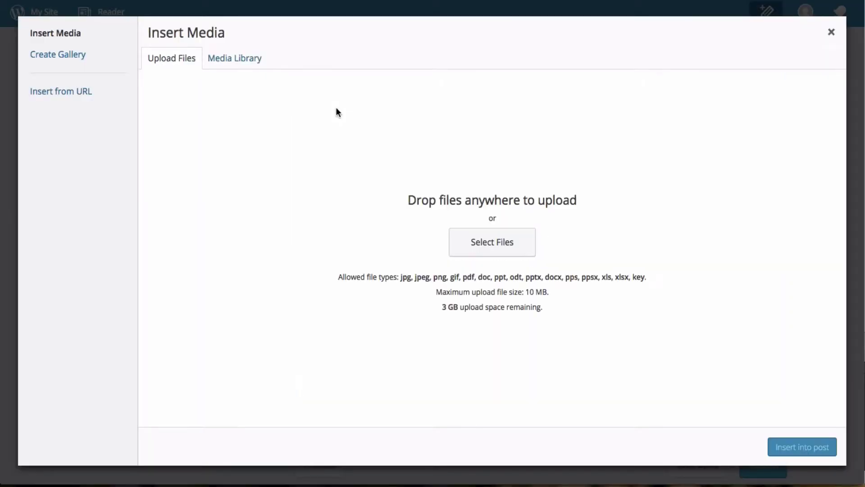
# Step: Drag ElDoradoLake.JPG from a shrunken Finder window into the Insert Media dialog to upload it
pyautogui.press('super+Tab')
pyautogui.press('super+Tab')
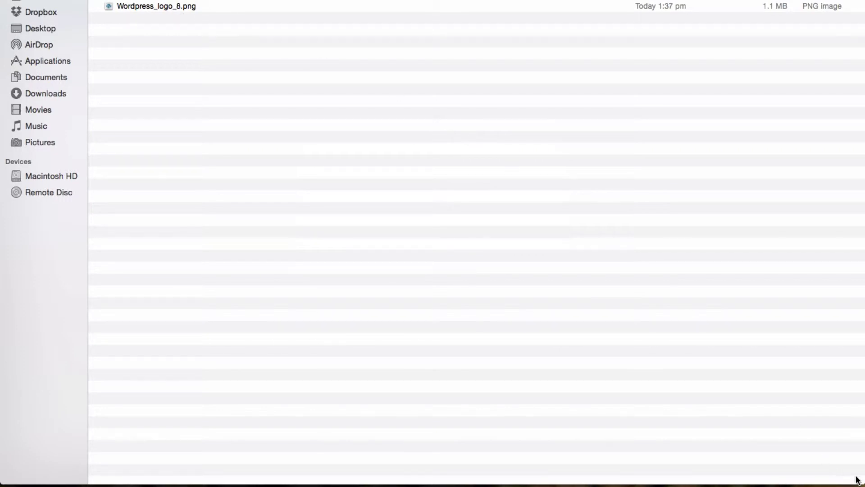
pyautogui.moveTo(862, 484)
pyautogui.moveTo(862, 483); pyautogui.dragTo(296, 292)
pyautogui.moveTo(148, 1); pyautogui.dragTo(442, 137)
pyautogui.click(584, 48)
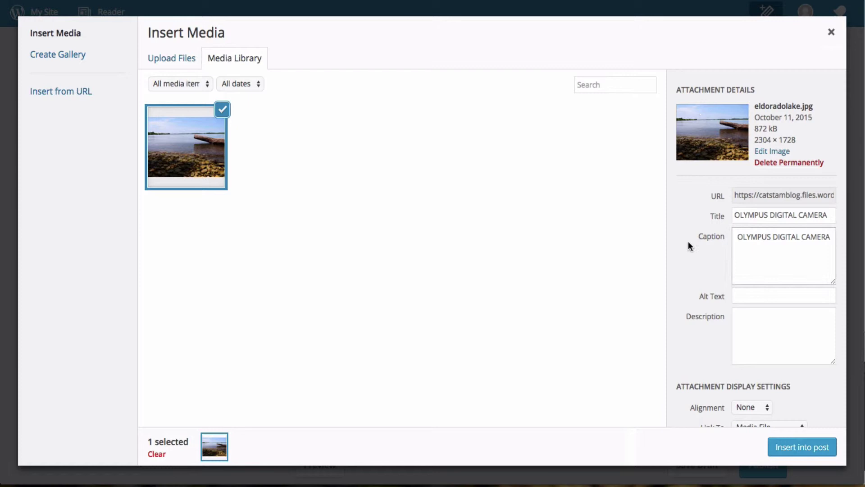
# Step: Retitle the photo 'El Dorado Lake', clear its caption, and add alt text 'Photo of a El Dorado Lake, Kansas'
pyautogui.scroll(-2, 685, 201)
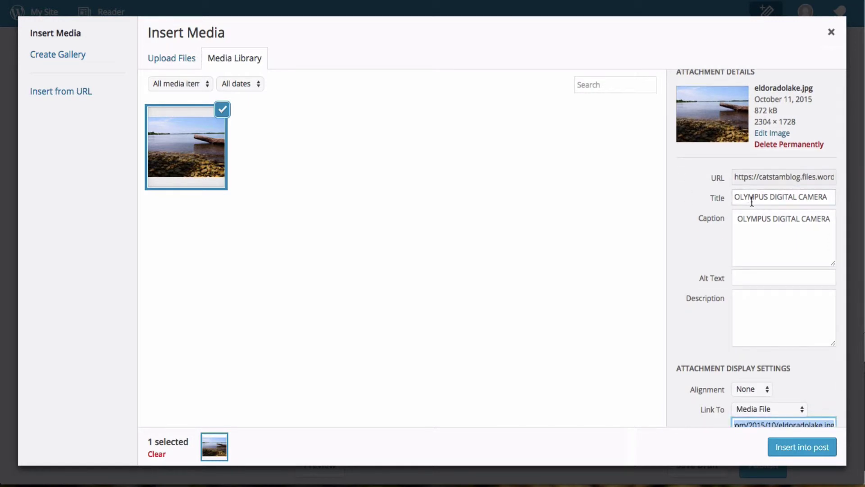
pyautogui.moveTo(834, 197); pyautogui.dragTo(537, 195)
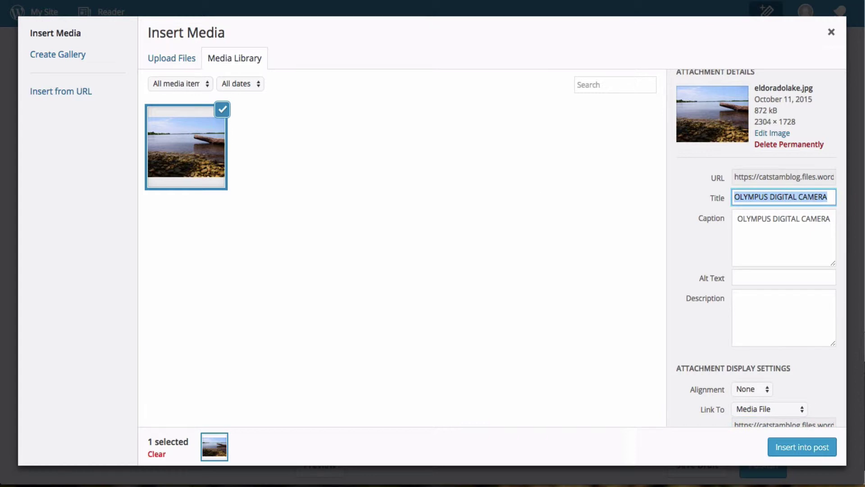
pyautogui.write('El Dorado Lake')
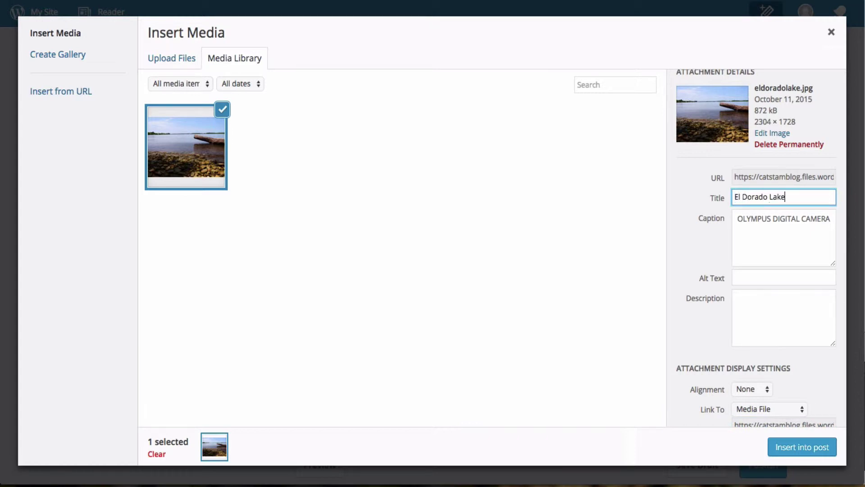
pyautogui.doubleClick(790, 222)
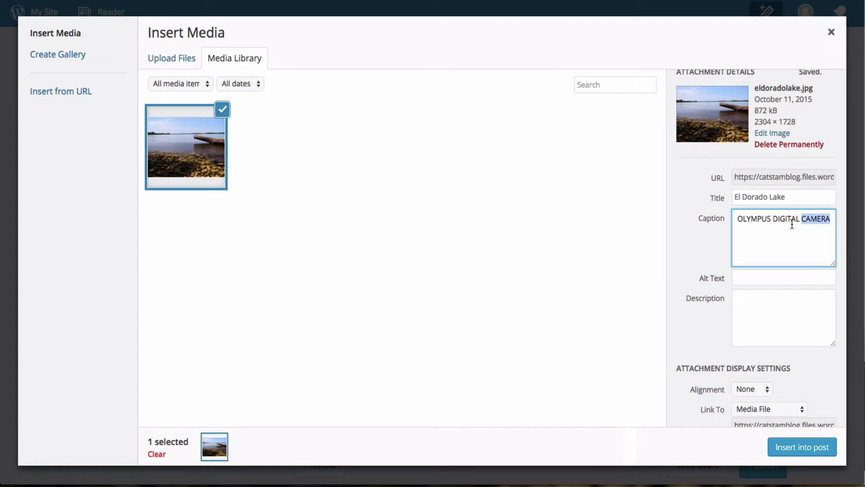
pyautogui.tripleClick(792, 224)
pyautogui.press('BackSpace')
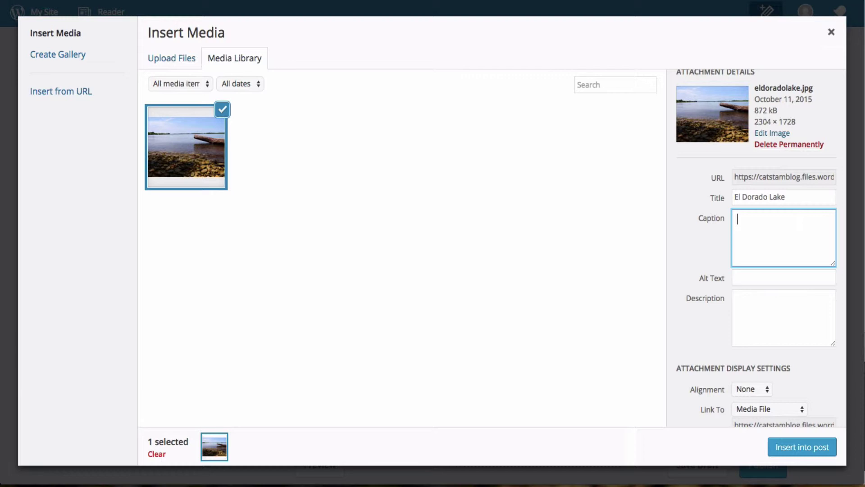
pyautogui.click(761, 278)
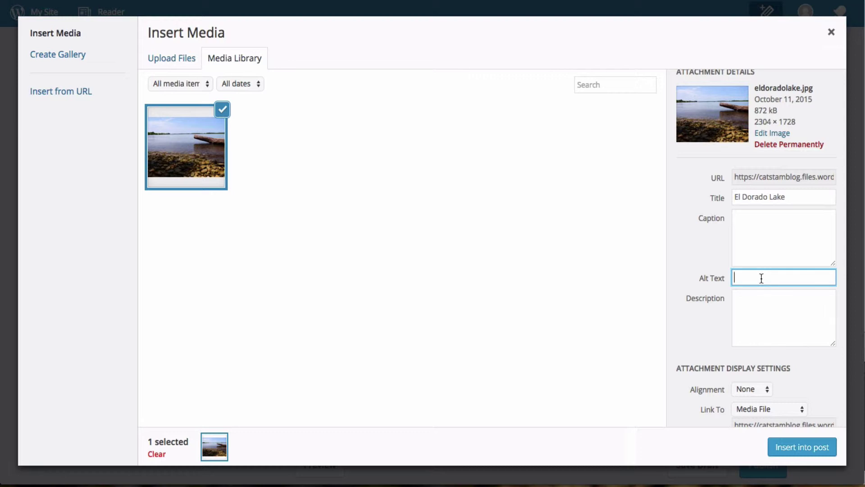
pyautogui.write('Photo of a')
pyautogui.write(' El Dorado La')
pyautogui.write('ke, Ka')
pyautogui.write('nsas')
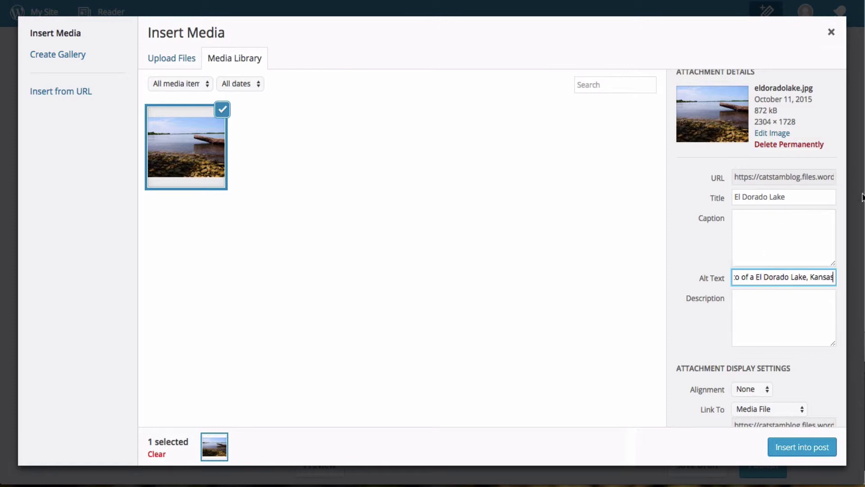
# Step: Insert the lake photo into the post centred at Large 660 × 495 size
pyautogui.click(761, 333)
pyautogui.scroll(-2, 760, 333)
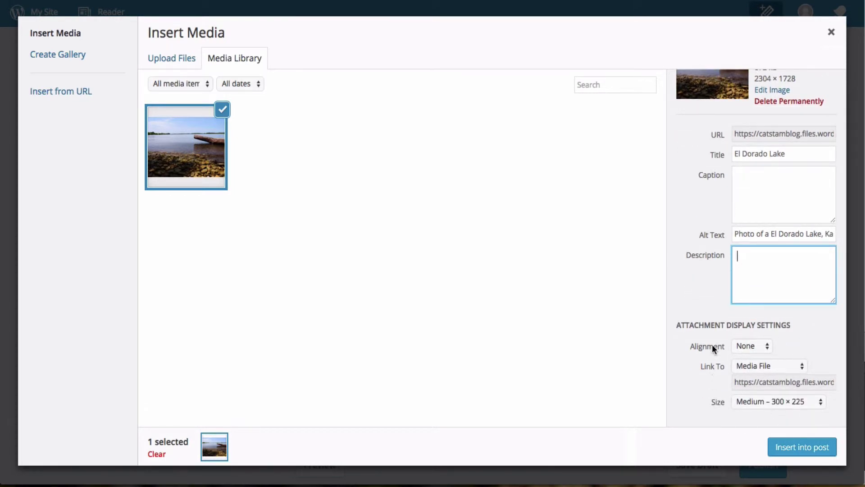
pyautogui.click(759, 346)
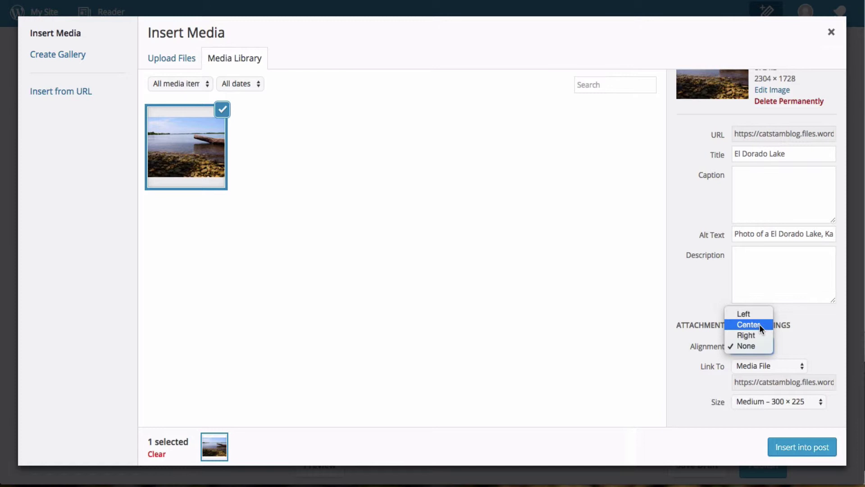
pyautogui.click(760, 325)
pyautogui.click(801, 401)
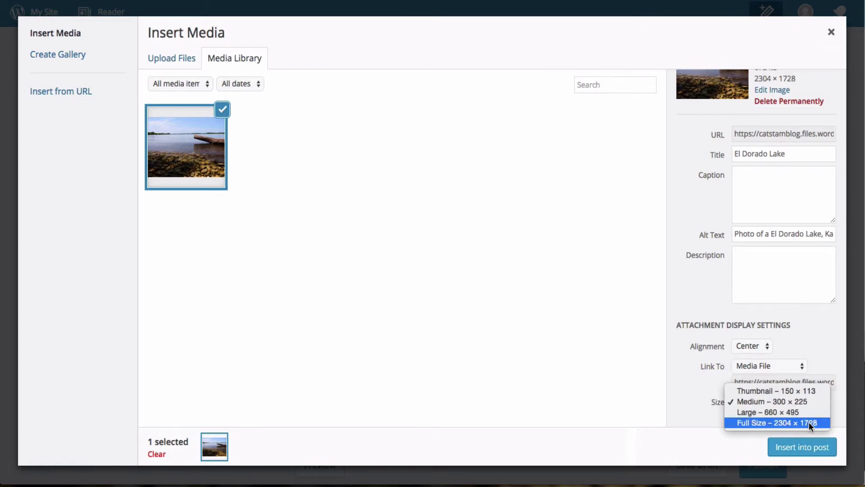
pyautogui.click(789, 411)
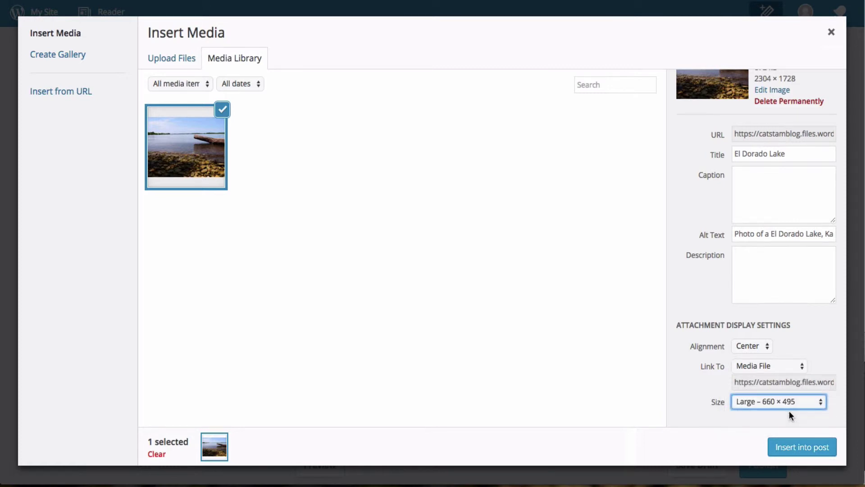
pyautogui.click(803, 448)
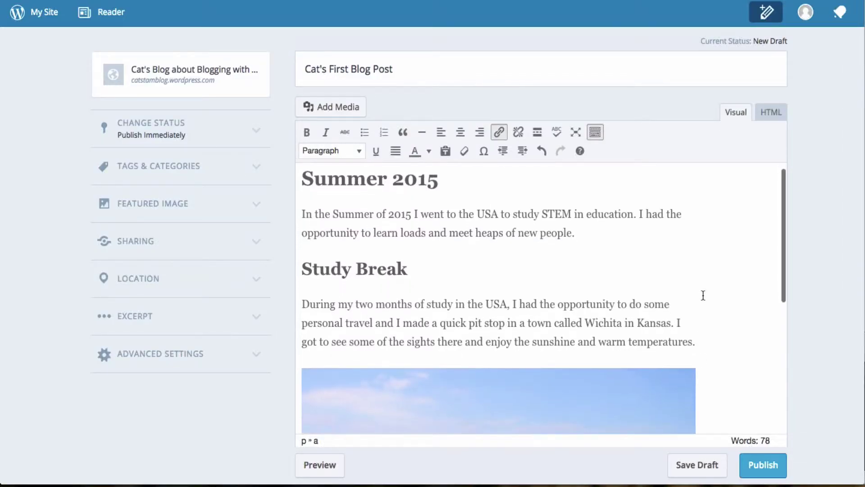
pyautogui.scroll(-5, 703, 295)
pyautogui.scroll(-2, 703, 295)
pyautogui.scroll(2, 703, 295)
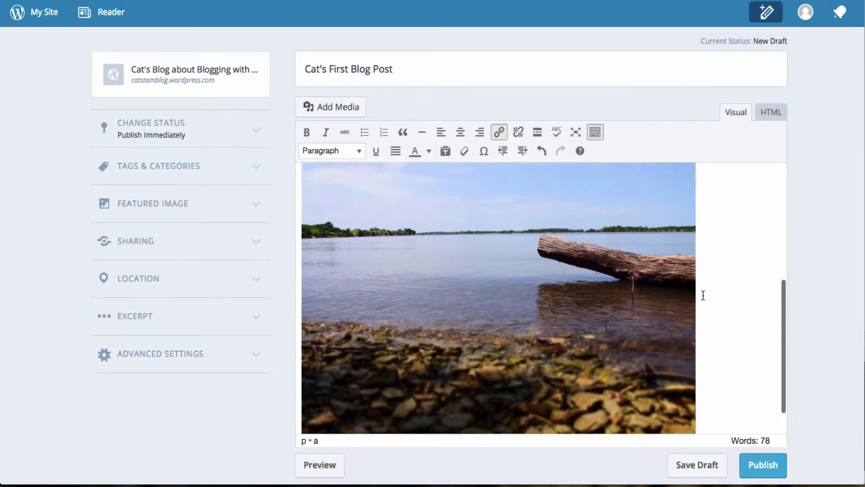
pyautogui.scroll(-2, 702, 295)
pyautogui.scroll(5, 703, 295)
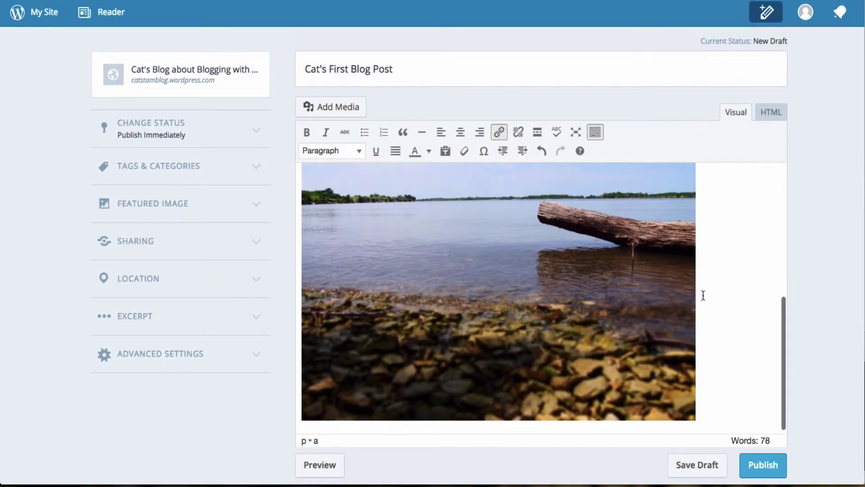
pyautogui.scroll(3, 703, 295)
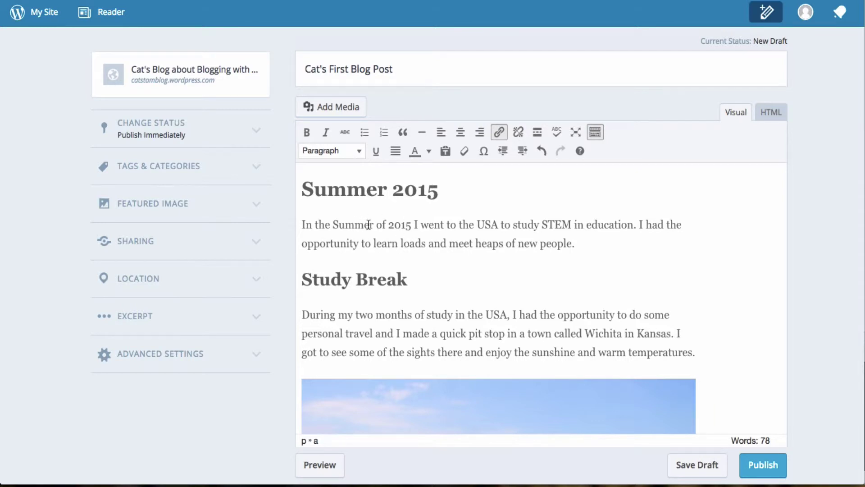
# Step: Open Add Media and switch to the Insert from URL panel
pyautogui.click(303, 223)
pyautogui.click(337, 118)
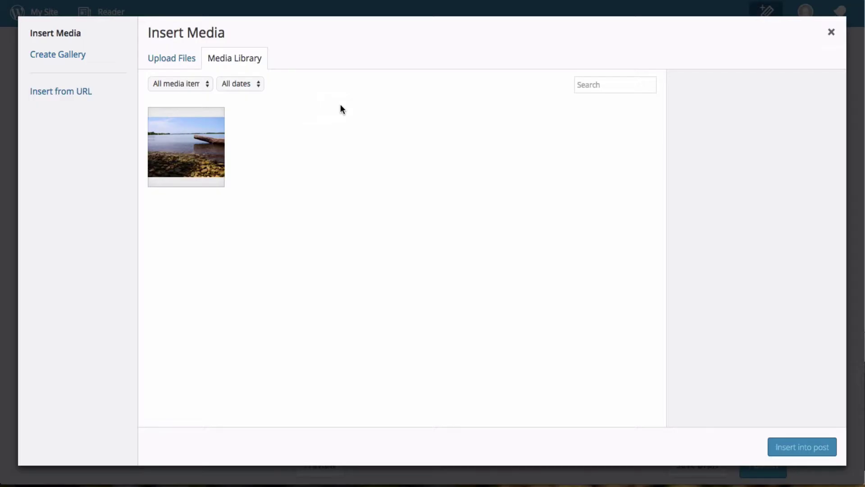
pyautogui.click(75, 98)
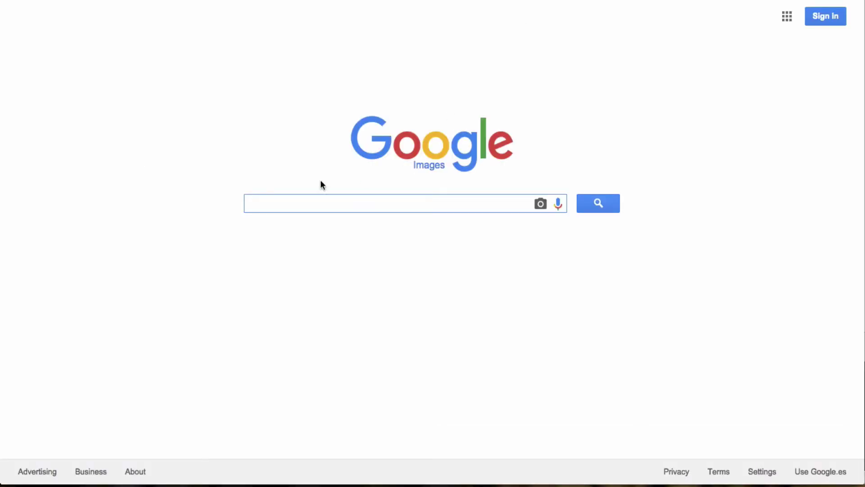
# Step: Search Google Images for 'usa flag' and open the waving flag picture's preview
pyautogui.write('usa flag')
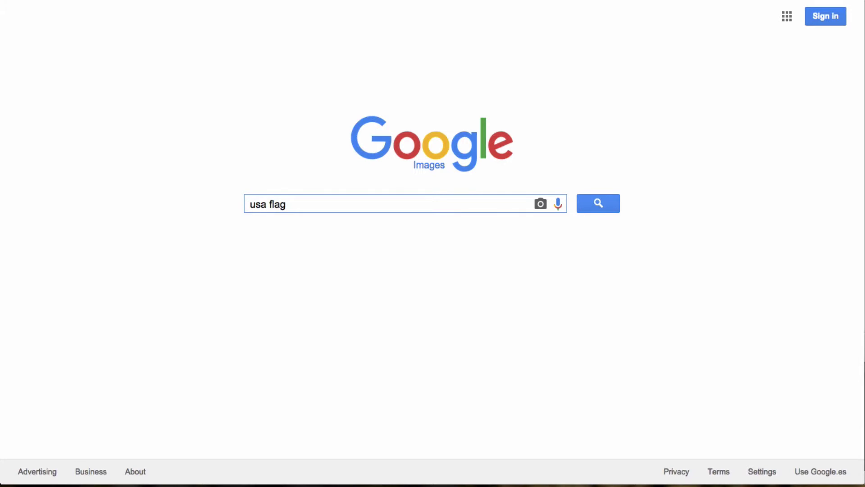
pyautogui.press('Return')
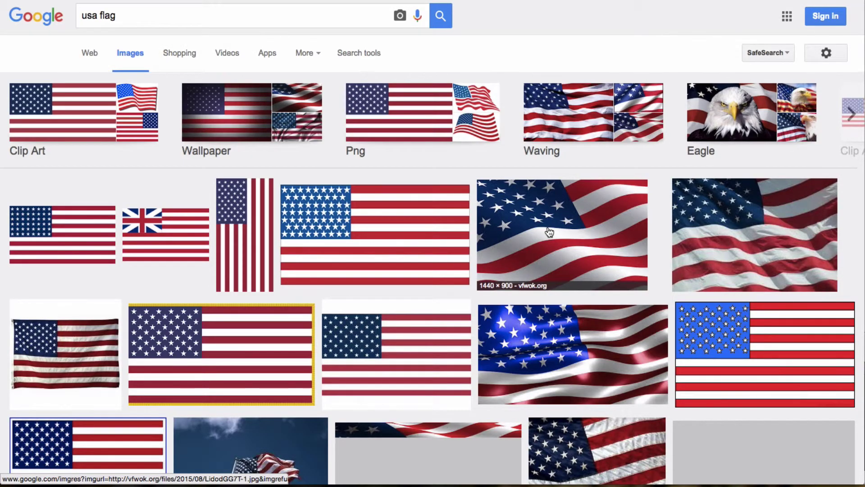
pyautogui.click(548, 232)
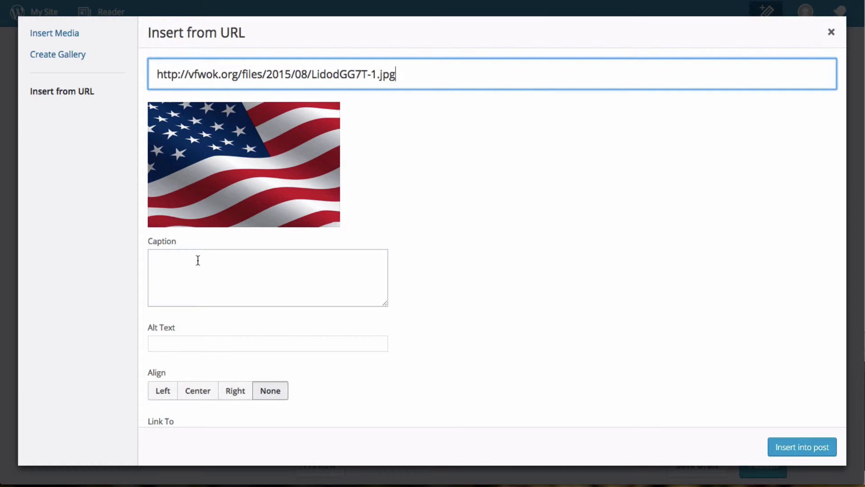
# Step: Insert the waving flag image into the post, aligned right
pyautogui.scroll(-2, 197, 258)
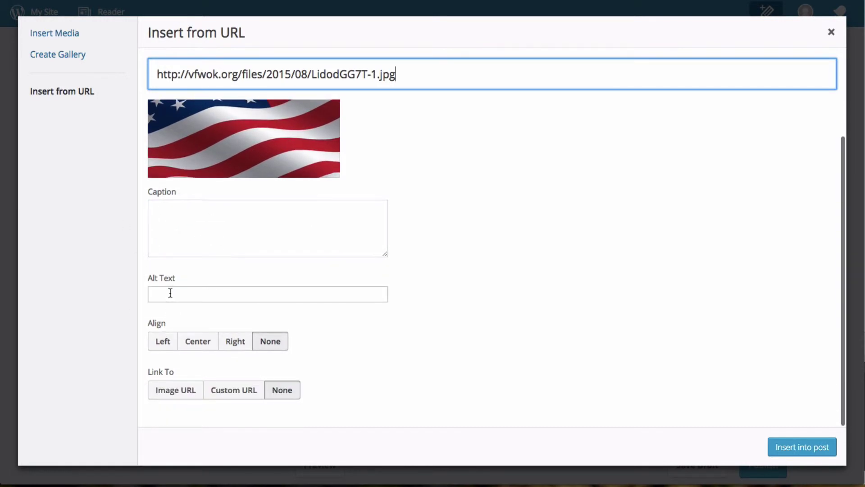
pyautogui.click(239, 341)
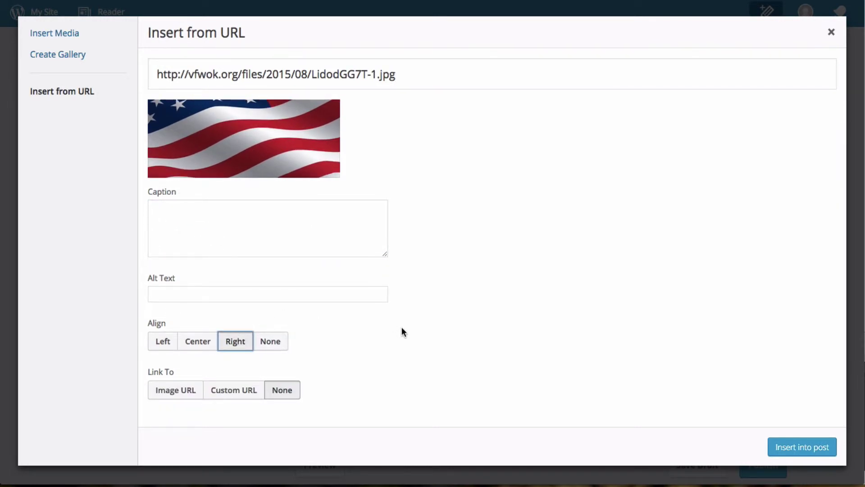
pyautogui.click(793, 448)
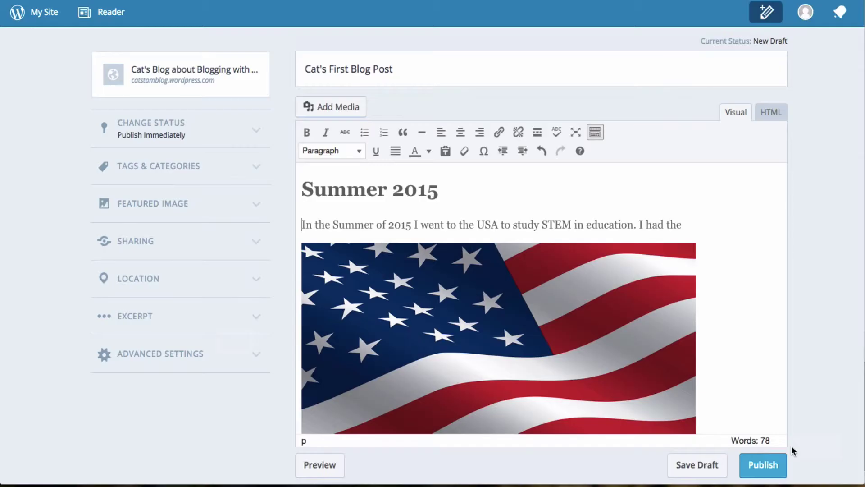
# Step: Shrink the flag to about 302 x 189, then smaller so the text wraps beside it
pyautogui.click(551, 255)
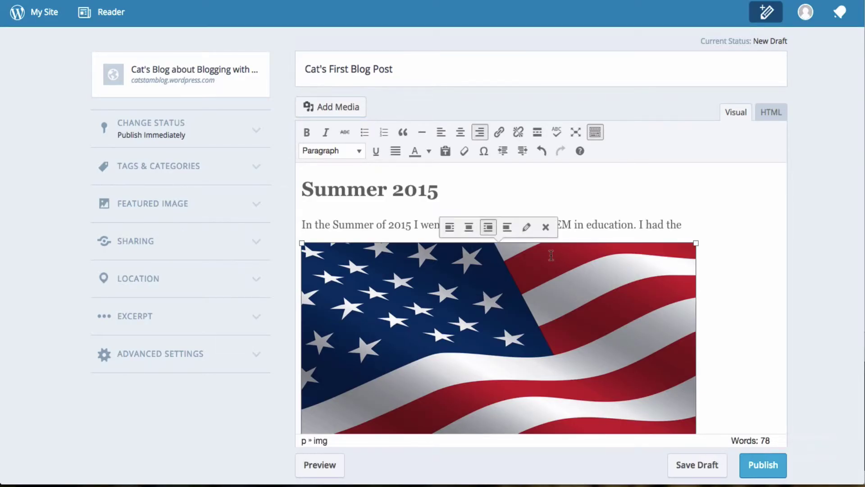
pyautogui.moveTo(696, 242); pyautogui.dragTo(480, 365)
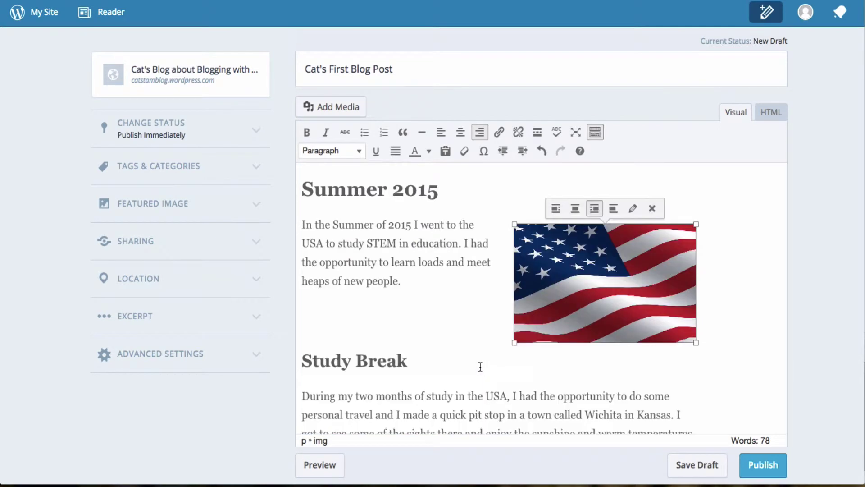
pyautogui.click(694, 345)
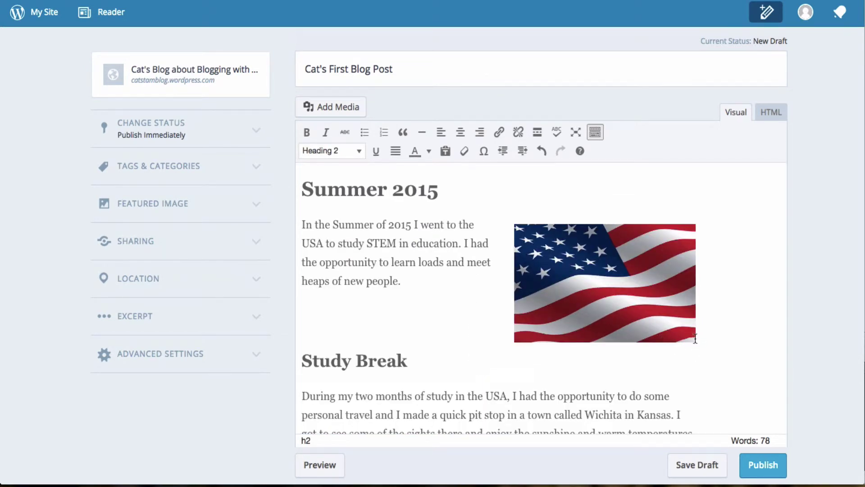
pyautogui.click(694, 327)
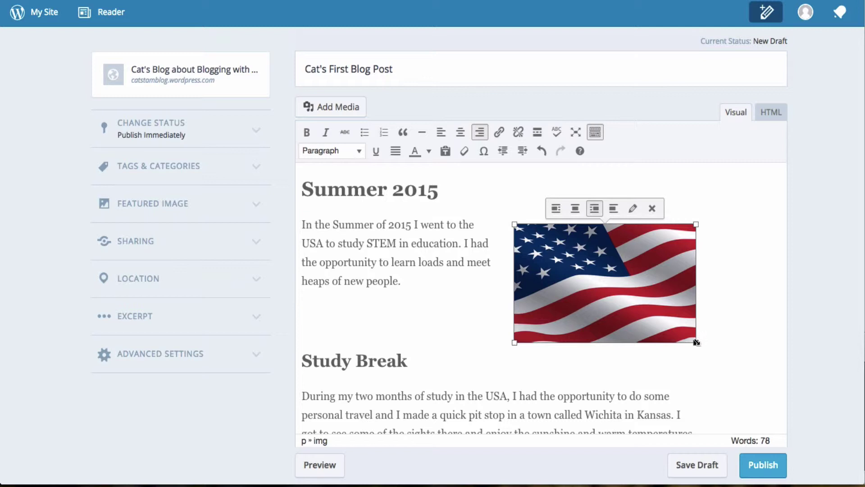
pyautogui.moveTo(697, 340); pyautogui.dragTo(658, 313)
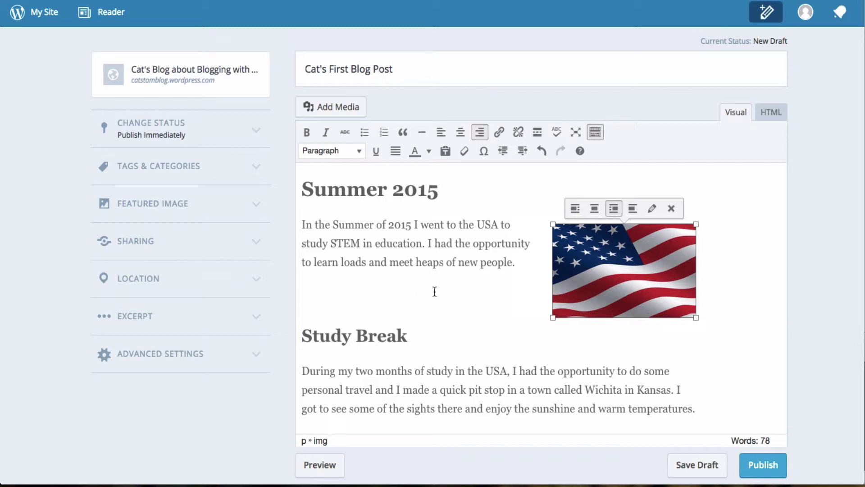
pyautogui.scroll(-3, 434, 292)
pyautogui.scroll(3, 434, 292)
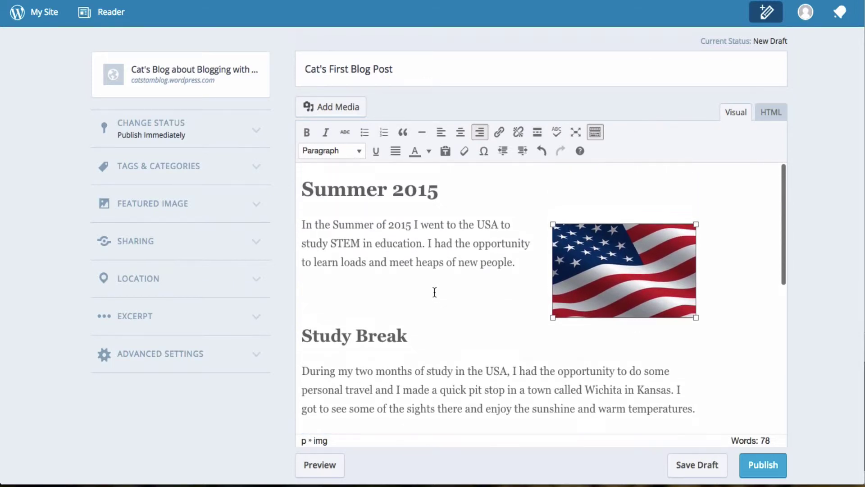
pyautogui.click(429, 303)
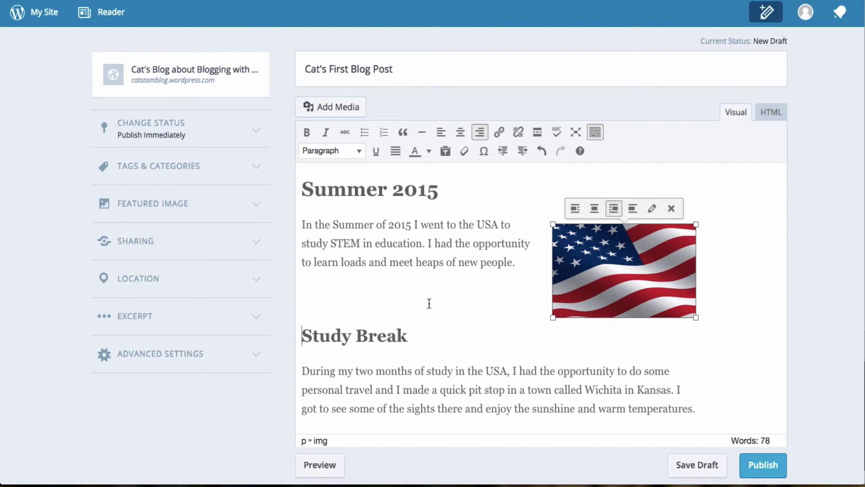
# Step: Scroll the post preview past the flag and lake photo, then back to the top
pyautogui.scroll(-1, 429, 303)
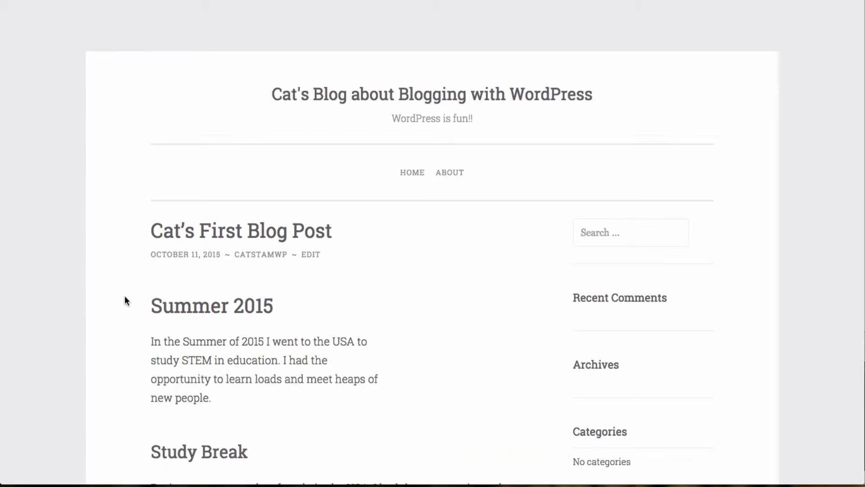
pyautogui.scroll(-1, 124, 300)
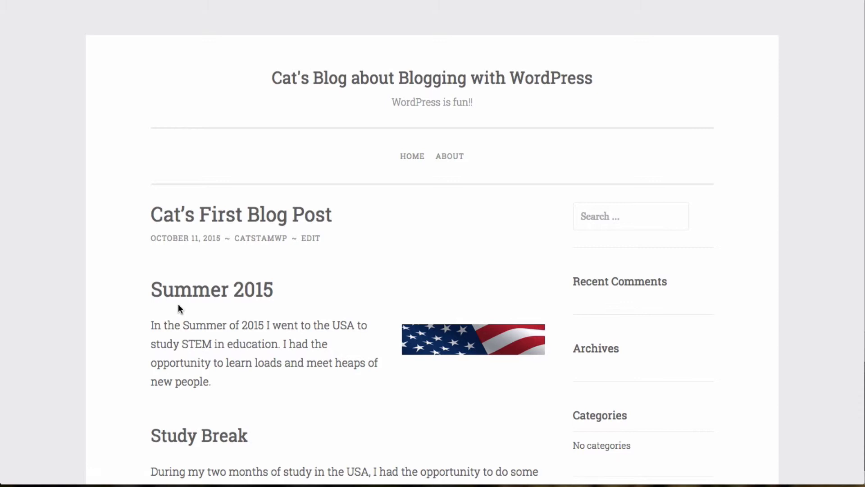
pyautogui.scroll(-3, 226, 375)
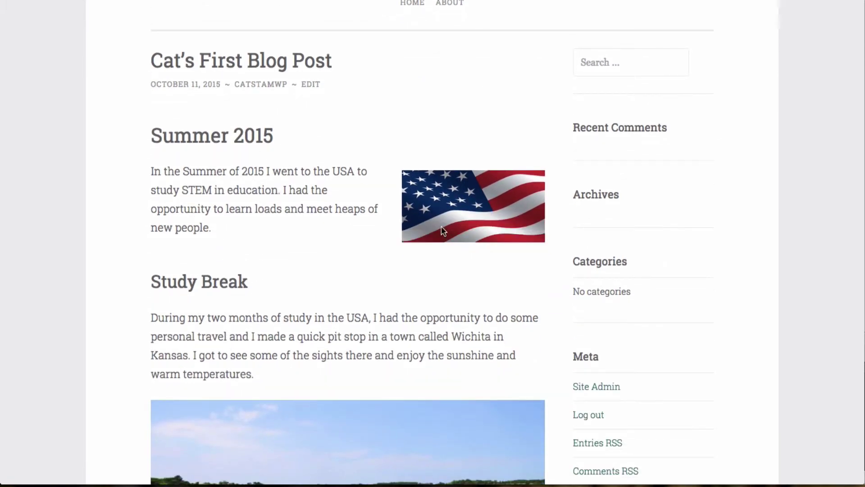
pyautogui.scroll(-2, 266, 279)
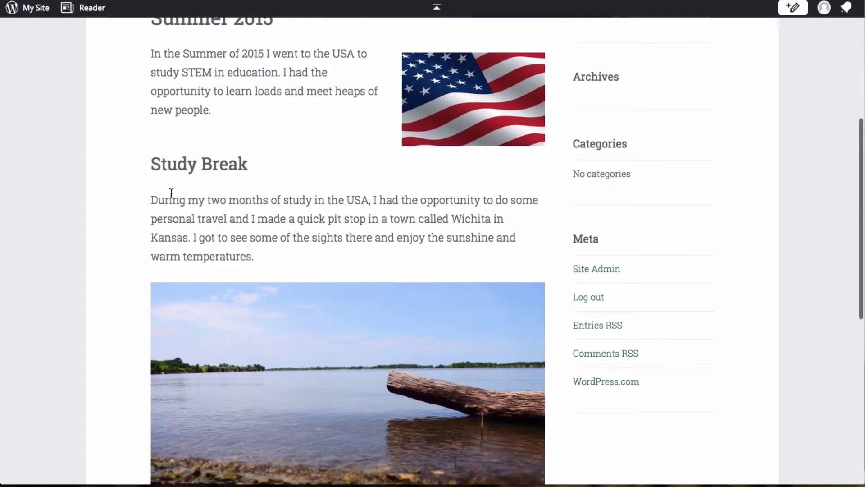
pyautogui.scroll(-5, 264, 356)
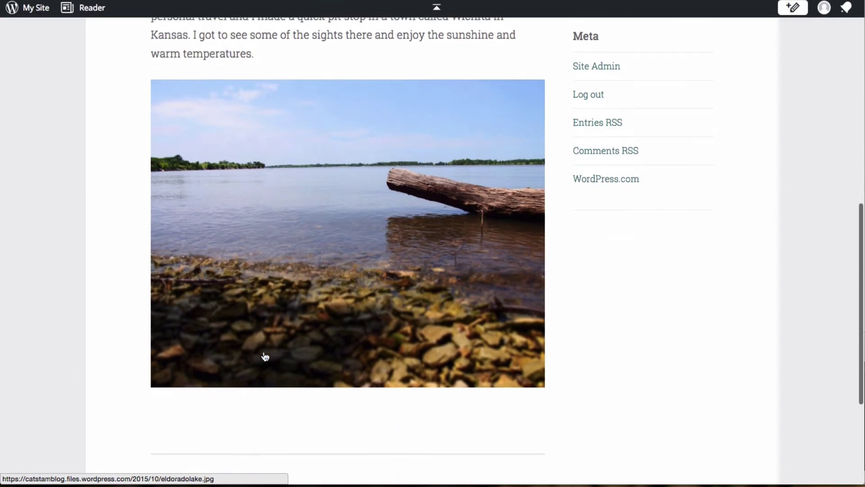
pyautogui.scroll(1, 265, 356)
pyautogui.scroll(8, 265, 357)
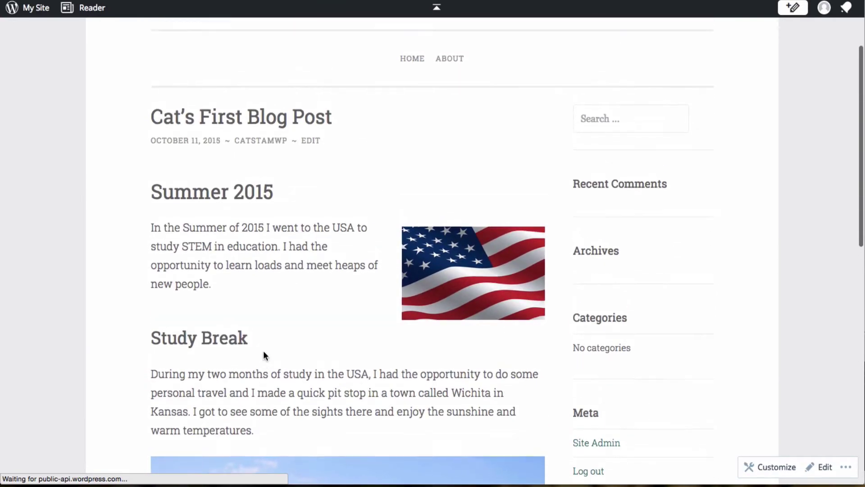
pyautogui.scroll(1, 264, 355)
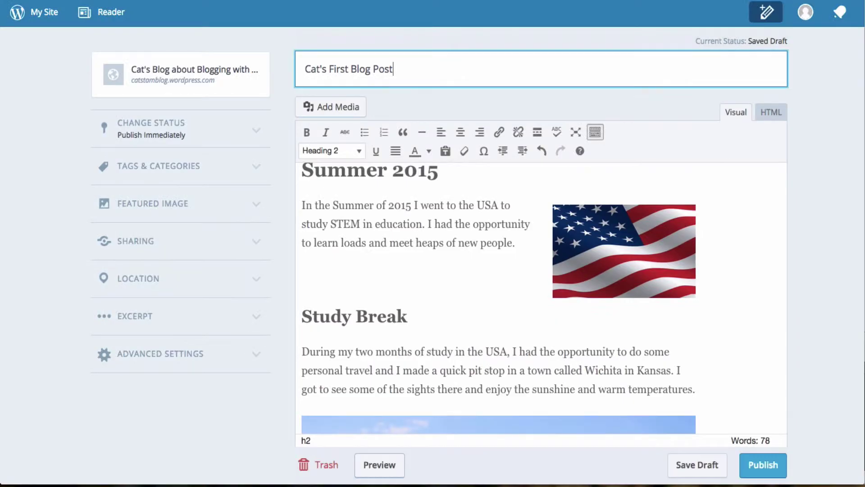
# Step: Move the flag up beside the Summer 2015 heading and shrink it to about 211 x 132
pyautogui.scroll(1, 486, 283)
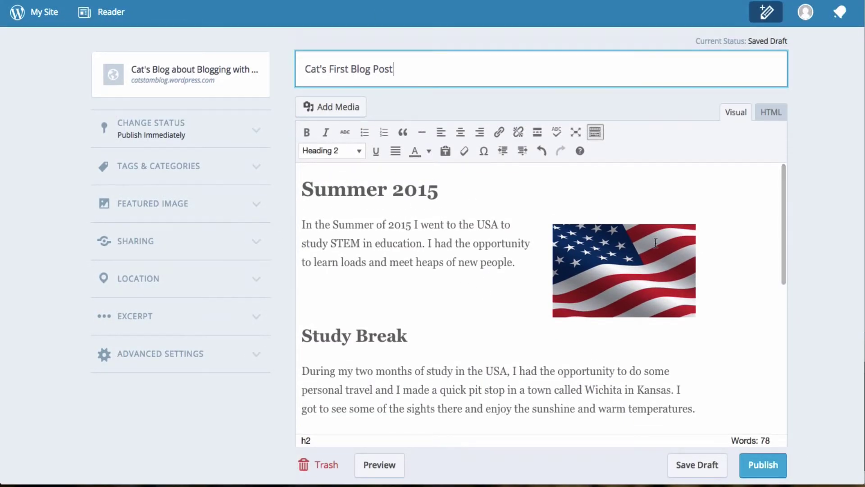
pyautogui.click(598, 241)
pyautogui.moveTo(598, 241); pyautogui.dragTo(305, 194)
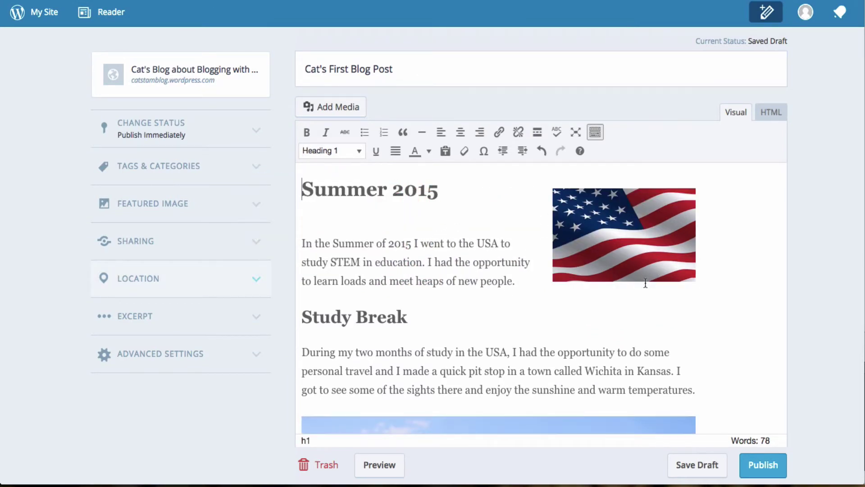
pyautogui.click(632, 234)
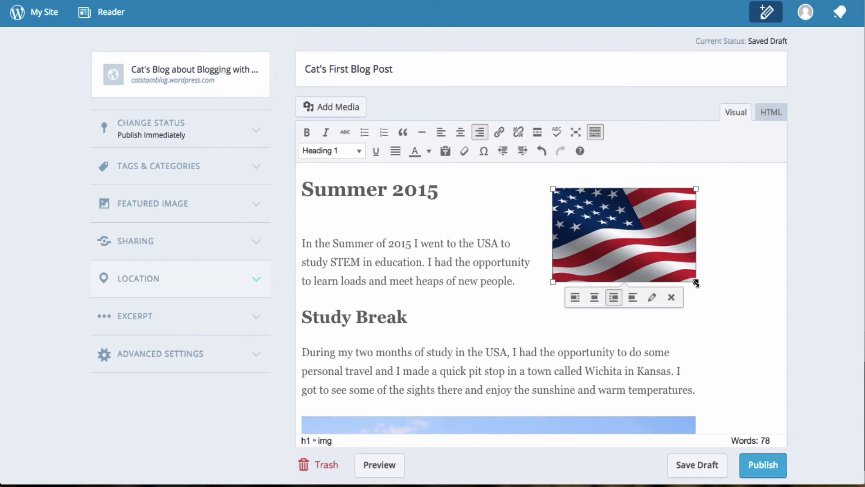
pyautogui.moveTo(696, 281); pyautogui.dragTo(670, 262)
pyautogui.click(464, 270)
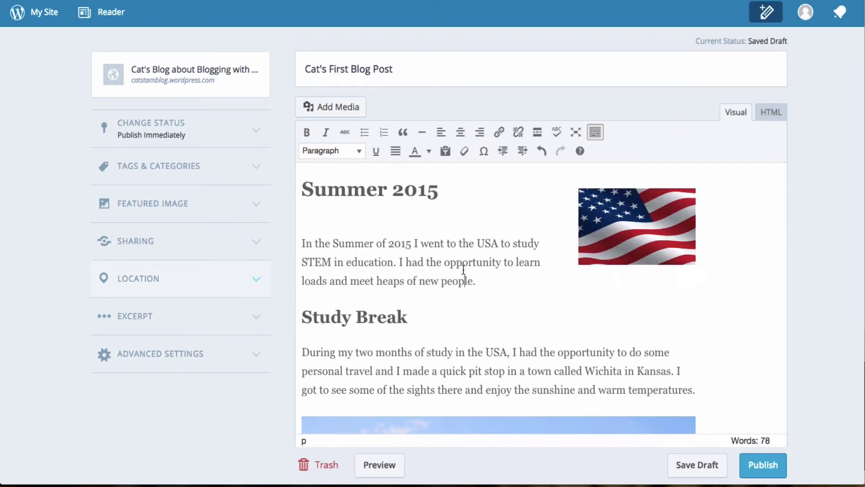
# Step: Save the post as a draft
pyautogui.scroll(-1, 464, 270)
pyautogui.scroll(1, 464, 270)
pyautogui.scroll(-3, 635, 327)
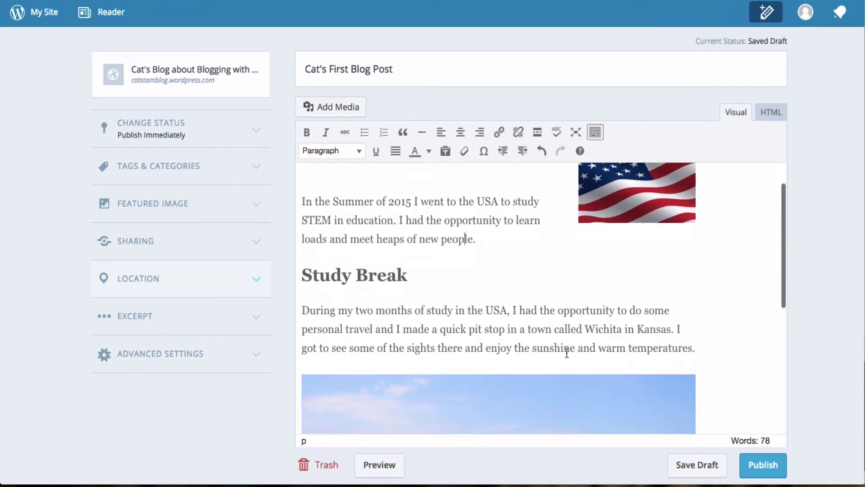
pyautogui.click(692, 469)
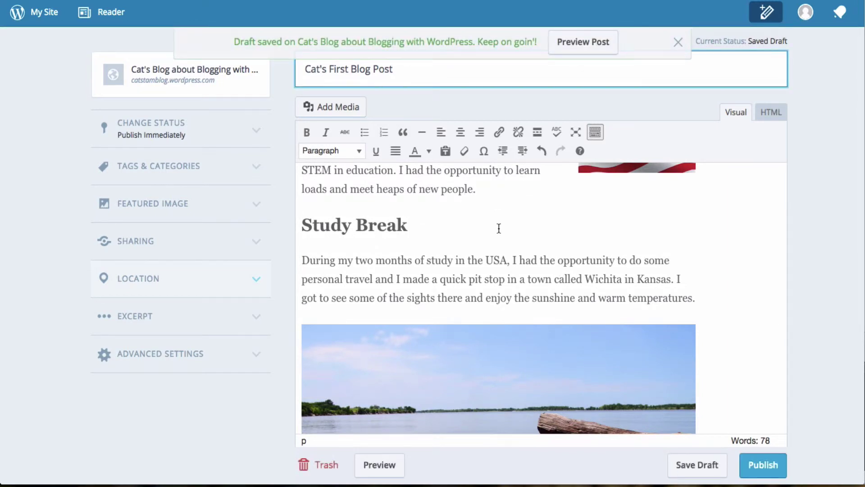
pyautogui.scroll(-5, 499, 228)
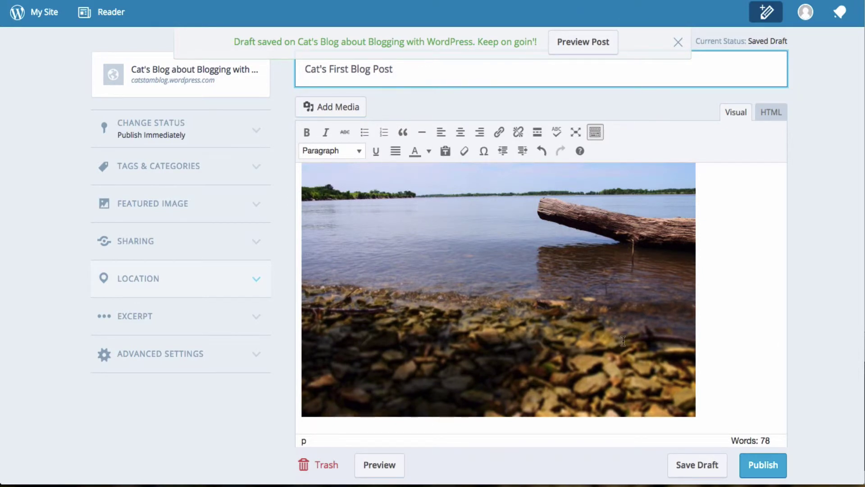
# Step: Add 'Embedding Videos into your post!' as a Heading 2 below the lake photo, with an empty paragraph after it
pyautogui.click(726, 396)
pyautogui.press('Return')
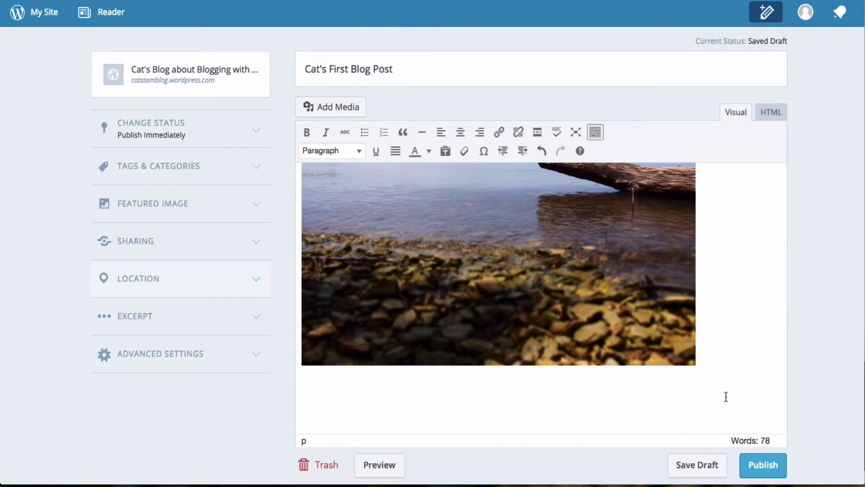
pyautogui.write('Embedding V')
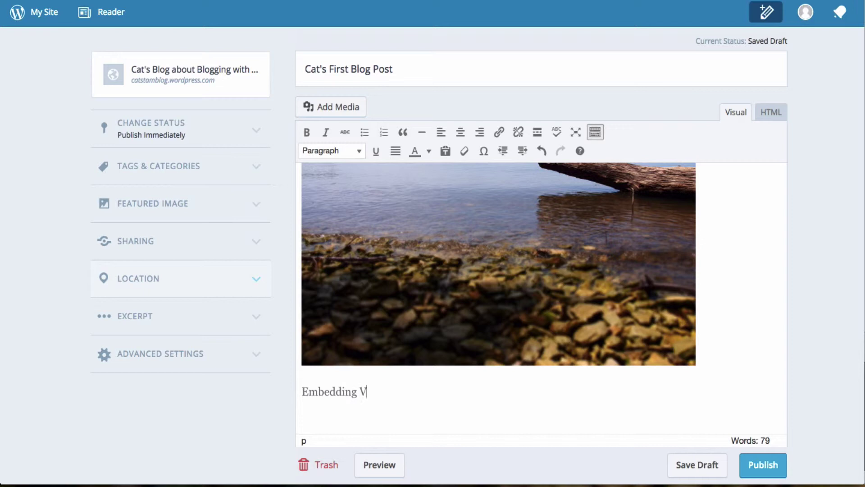
pyautogui.write('ideos into your post!')
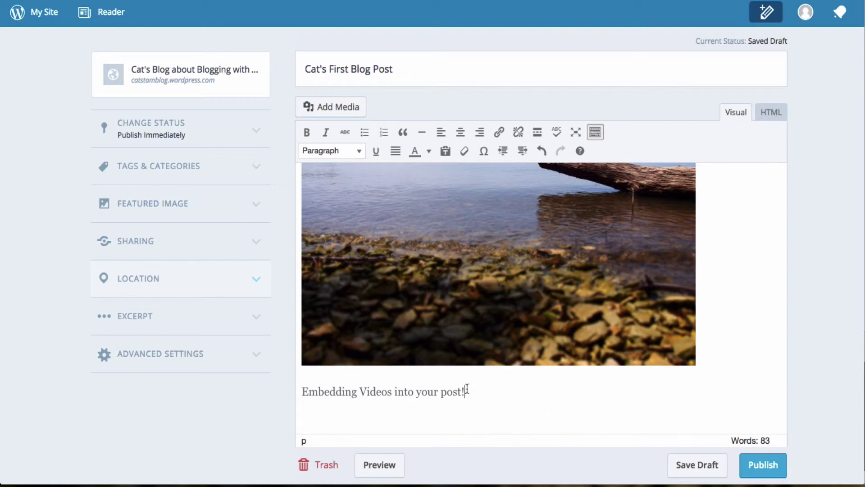
pyautogui.moveTo(467, 390); pyautogui.dragTo(289, 373)
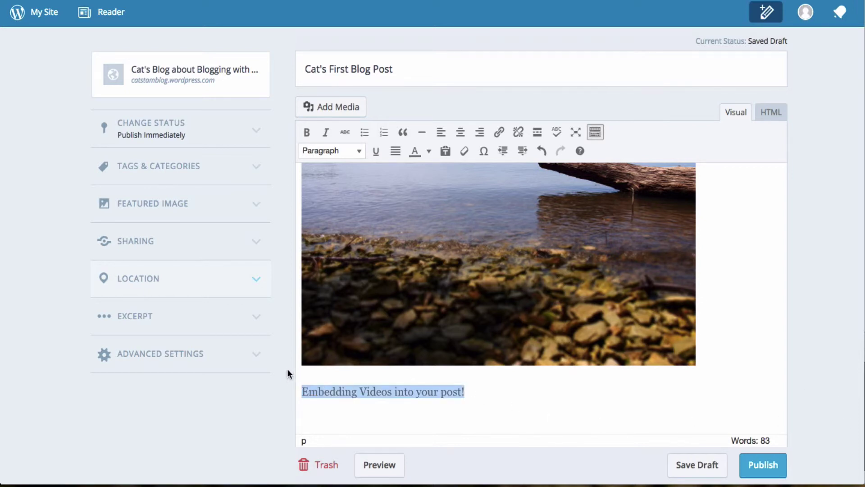
pyautogui.click(358, 151)
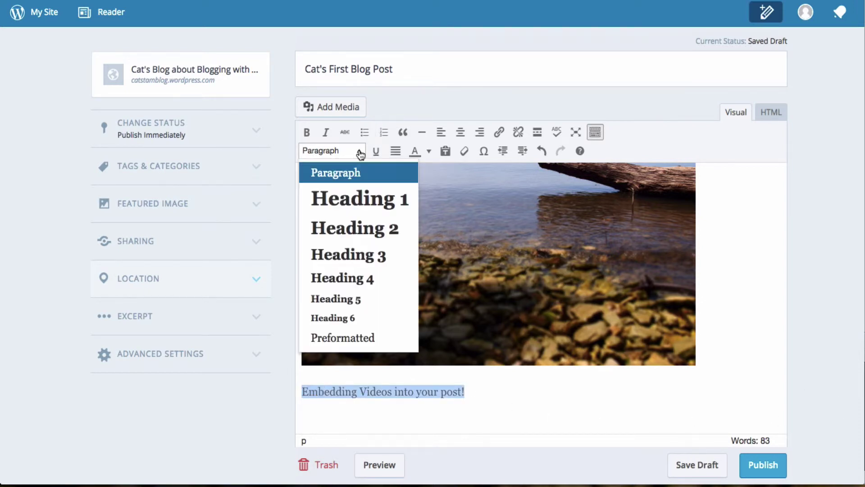
pyautogui.click(366, 231)
pyautogui.click(423, 418)
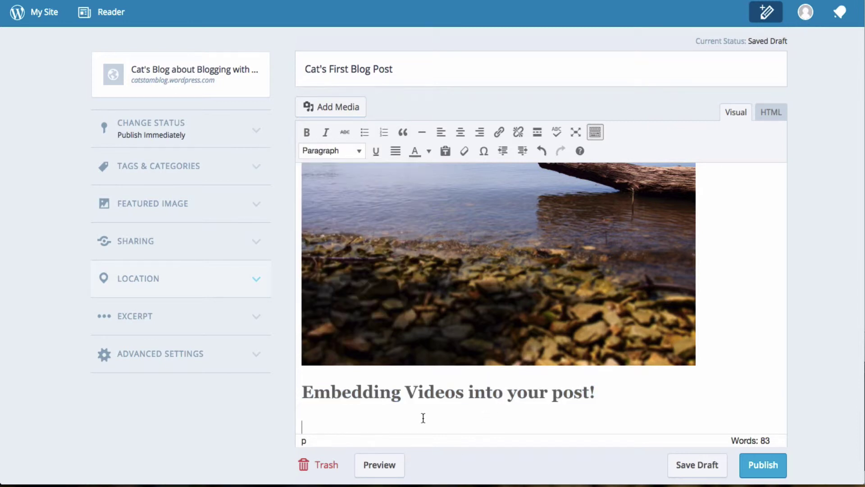
pyautogui.scroll(-2, 522, 386)
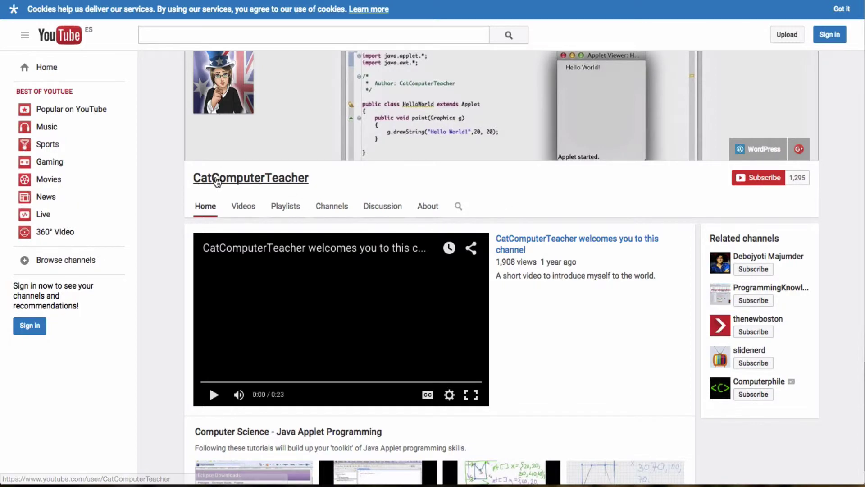
# Step: Open the google map embedding video from the channel uploads, pause it, and show its share link
pyautogui.scroll(-2, 176, 341)
pyautogui.scroll(-8, 177, 337)
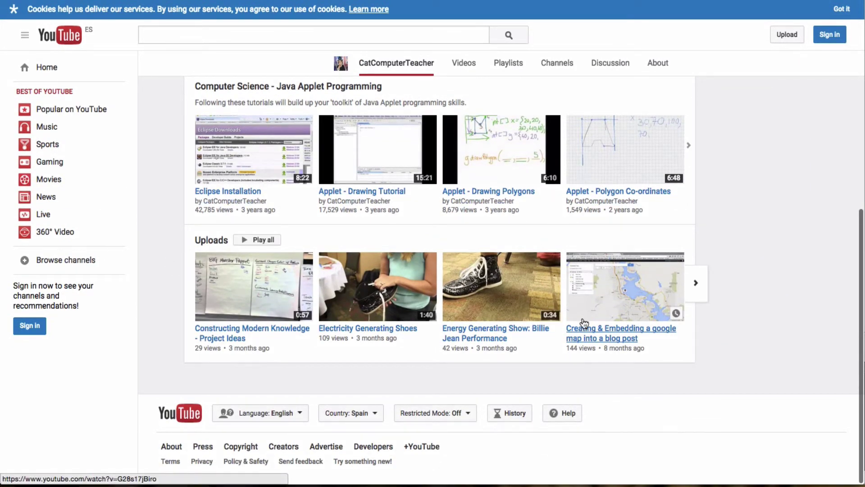
pyautogui.click(622, 333)
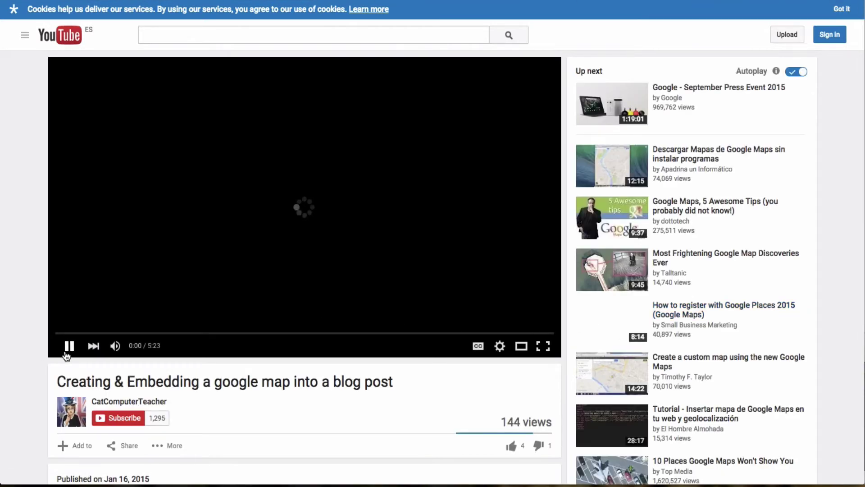
pyautogui.click(68, 348)
pyautogui.scroll(-2, 30, 347)
pyautogui.scroll(-4, 29, 347)
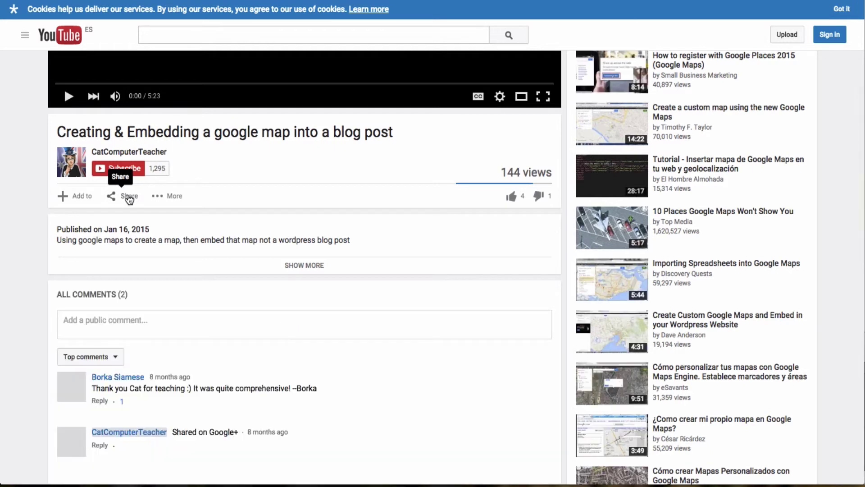
pyautogui.click(130, 197)
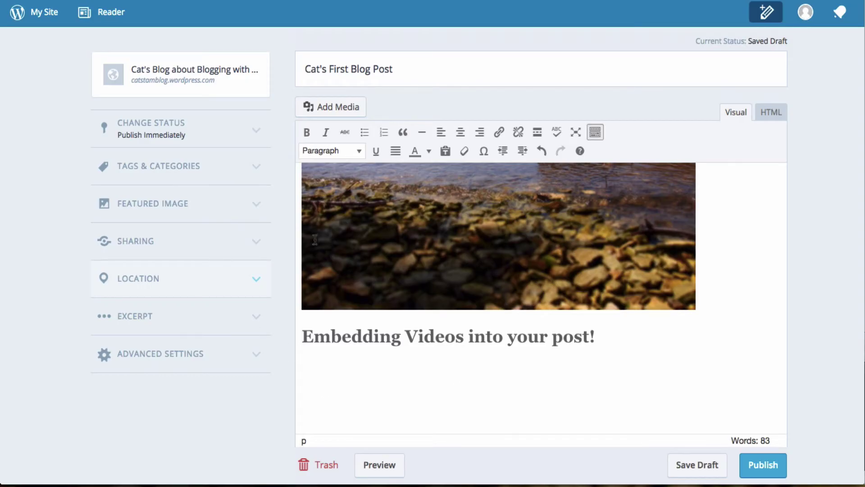
pyautogui.click(332, 106)
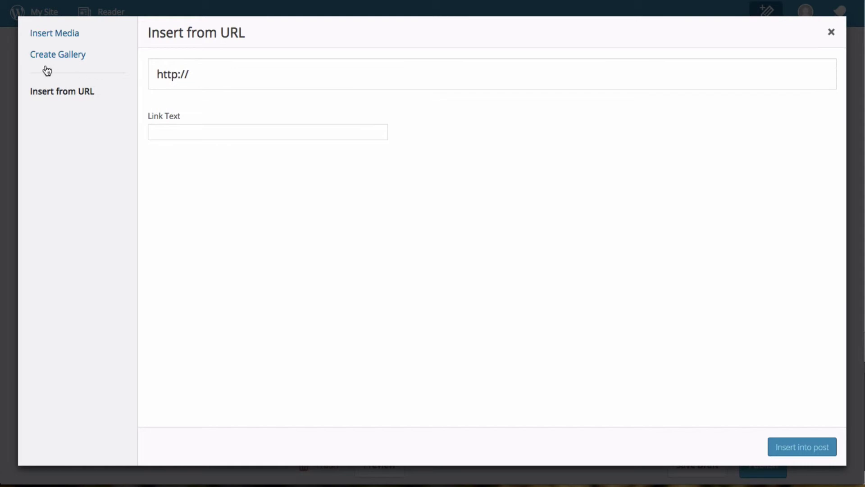
pyautogui.click(219, 80)
pyautogui.hotkey('shift', 'Left')
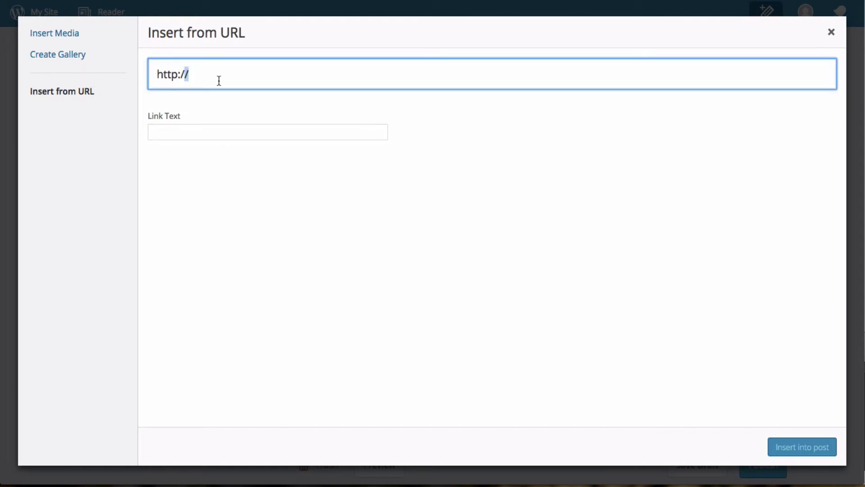
pyautogui.press('super+a')
pyautogui.write('https://youtu.be/G28s17jBiro')
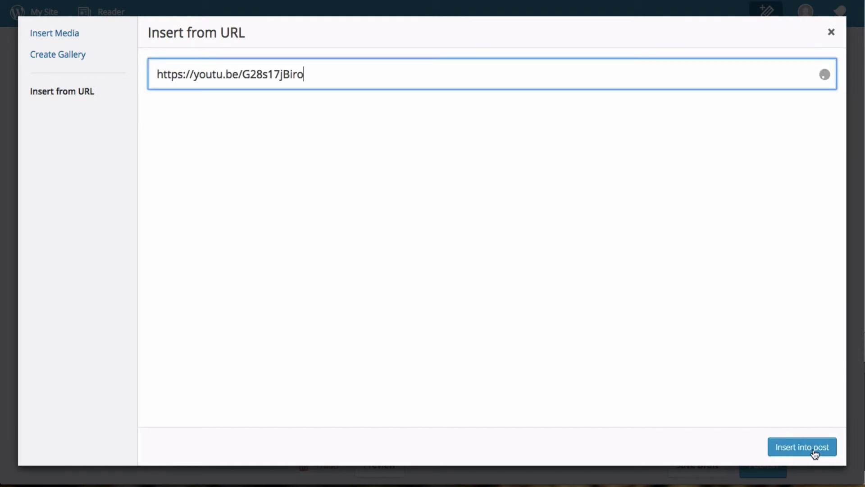
pyautogui.click(811, 450)
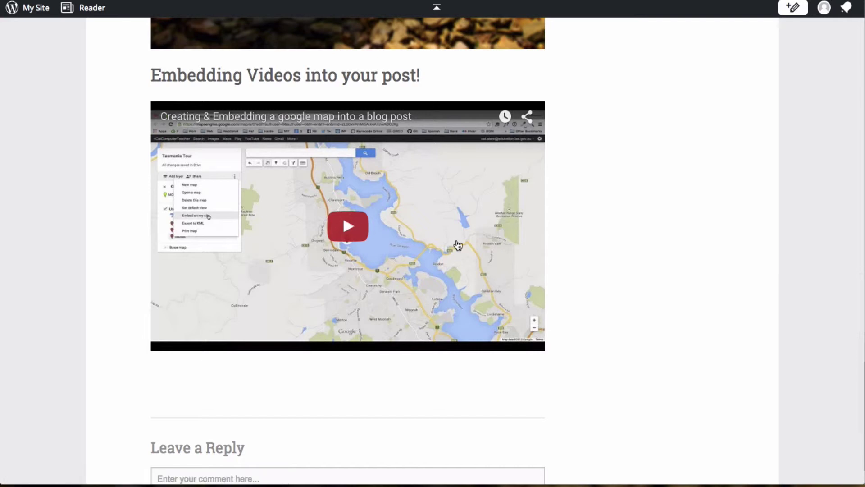
pyautogui.click(530, 125)
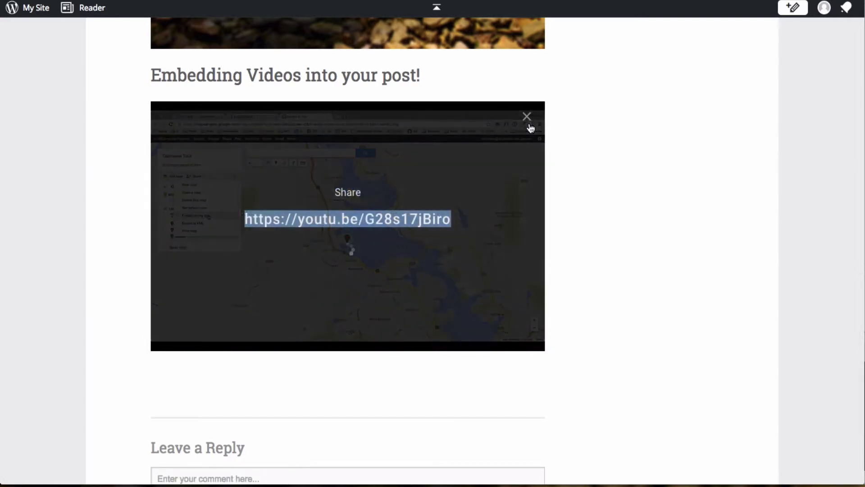
pyautogui.click(529, 128)
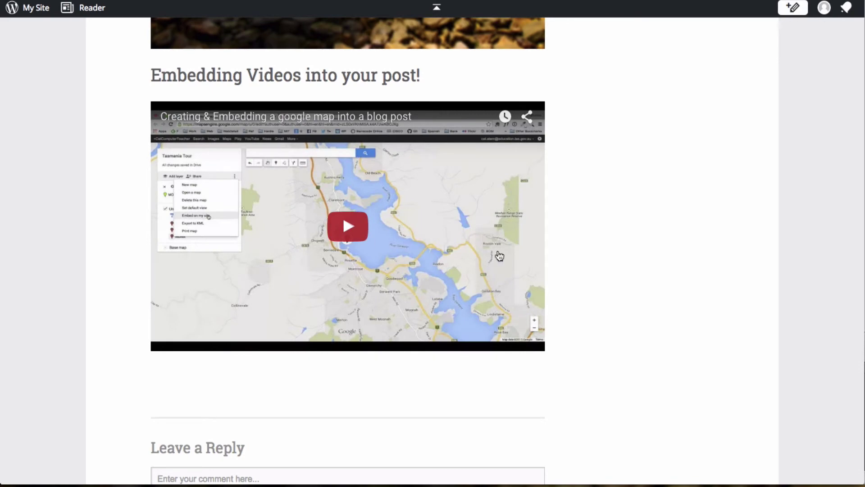
pyautogui.scroll(10, 490, 223)
pyautogui.scroll(6, 490, 223)
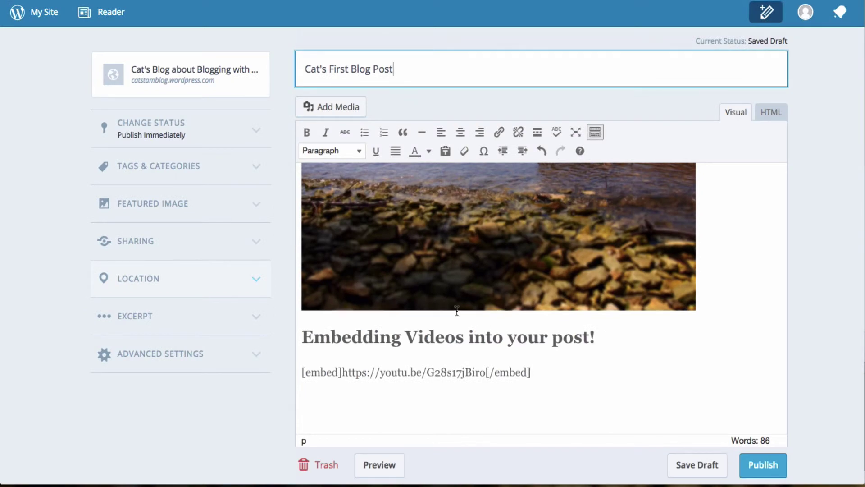
# Step: Colour the Study Break heading navy blue
pyautogui.scroll(3, 457, 311)
pyautogui.scroll(5, 457, 311)
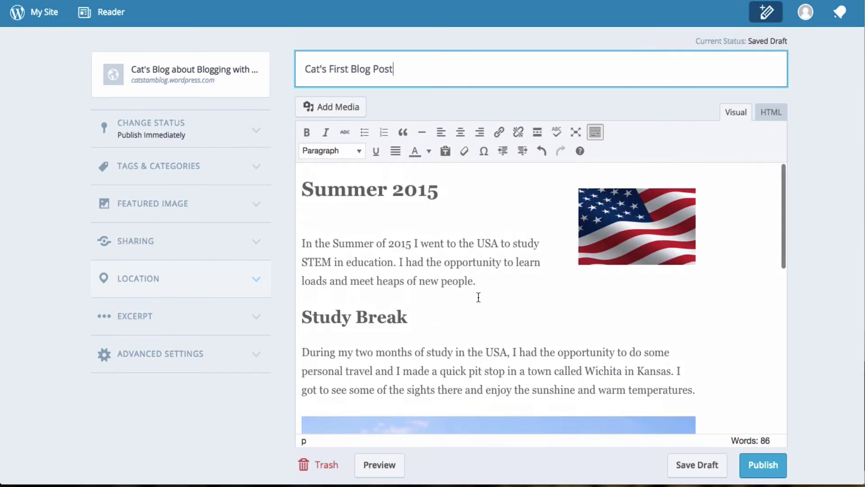
pyautogui.scroll(-2, 517, 252)
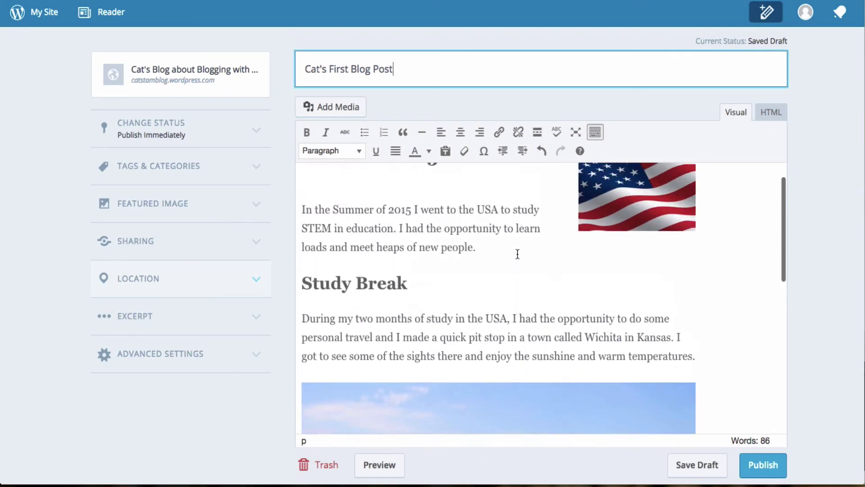
pyautogui.scroll(2, 517, 252)
pyautogui.scroll(-1, 517, 253)
pyautogui.scroll(1, 518, 254)
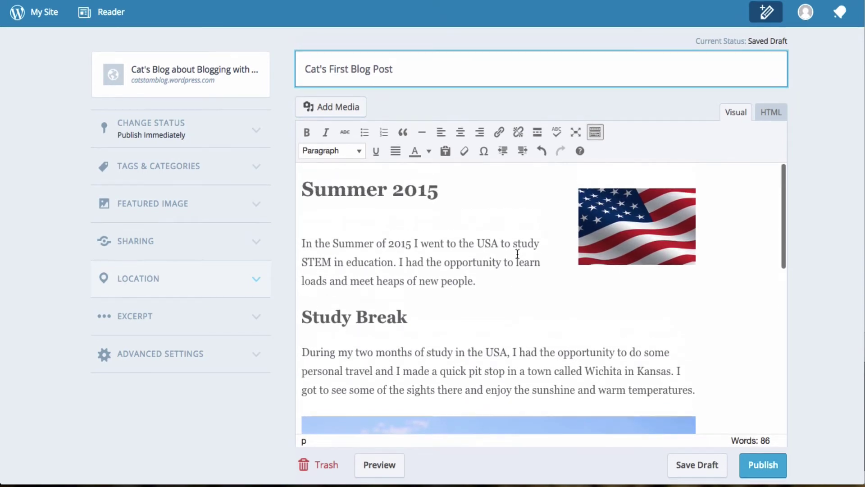
pyautogui.click(409, 318)
pyautogui.moveTo(408, 317); pyautogui.dragTo(261, 315)
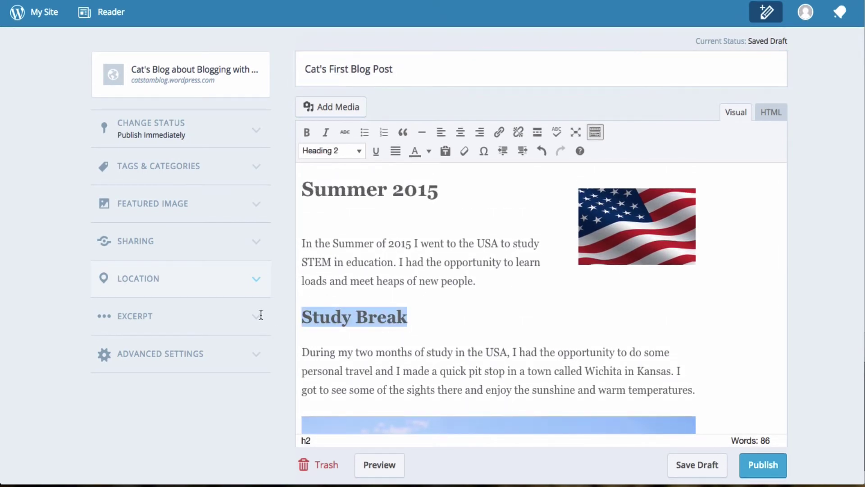
pyautogui.click(429, 153)
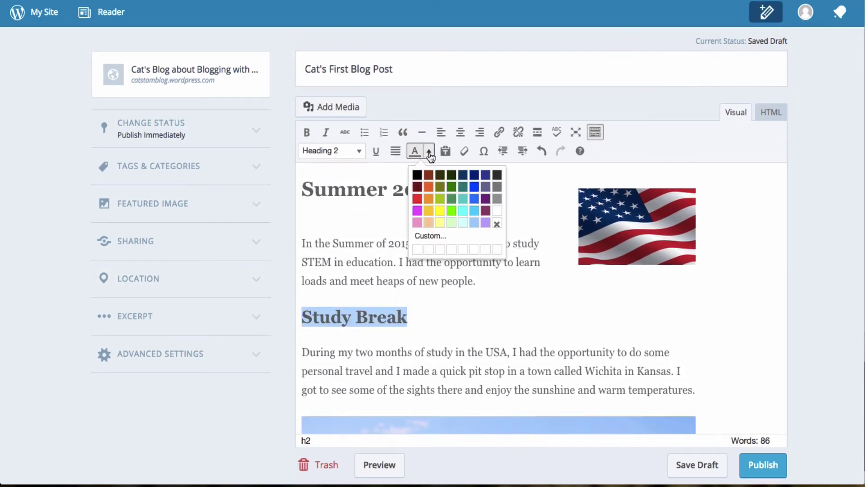
pyautogui.click(477, 174)
# Step: Colour the Summer 2015 heading red
pyautogui.moveTo(441, 189); pyautogui.dragTo(235, 180)
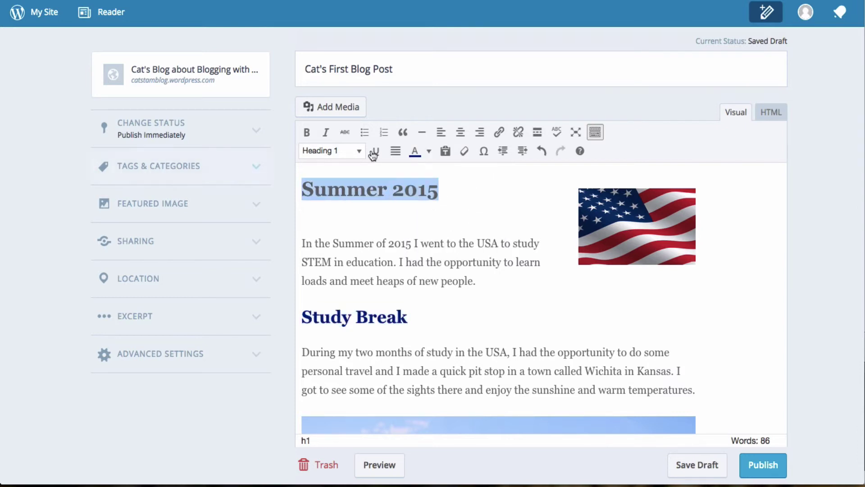
pyautogui.click(429, 154)
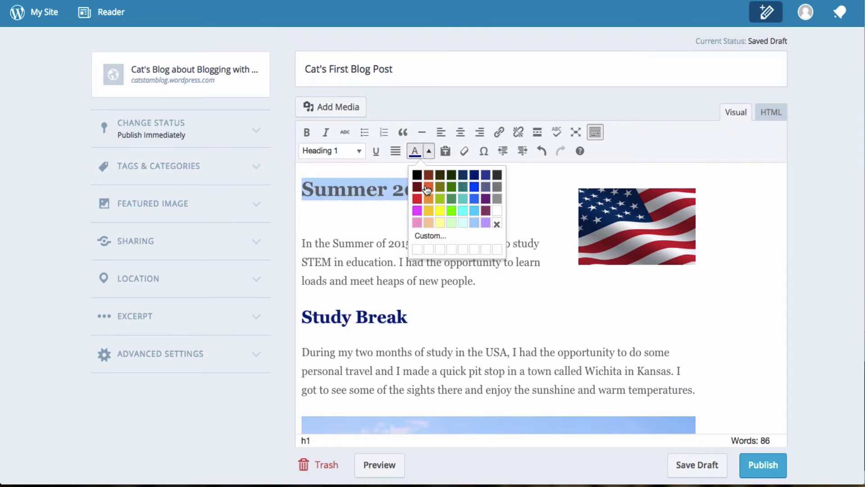
pyautogui.click(417, 199)
pyautogui.click(494, 262)
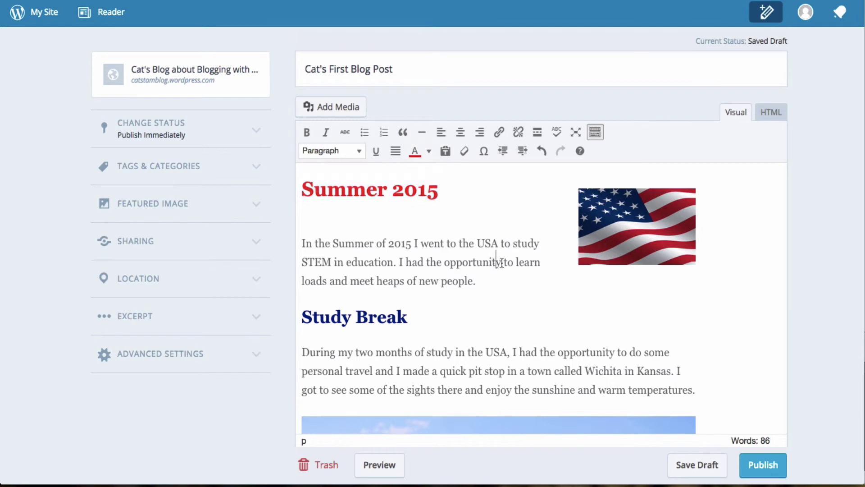
# Step: Run a spell check and confirm the post has no spelling errors
pyautogui.scroll(-3, 560, 303)
pyautogui.scroll(3, 560, 305)
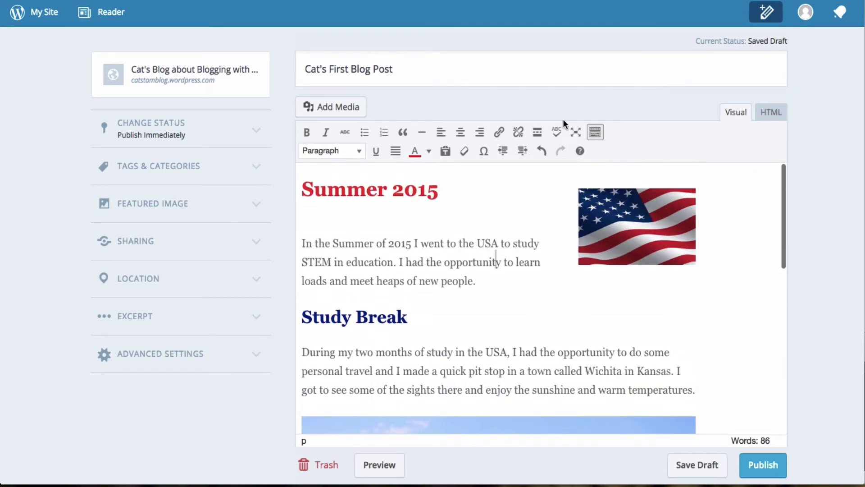
pyautogui.click(556, 132)
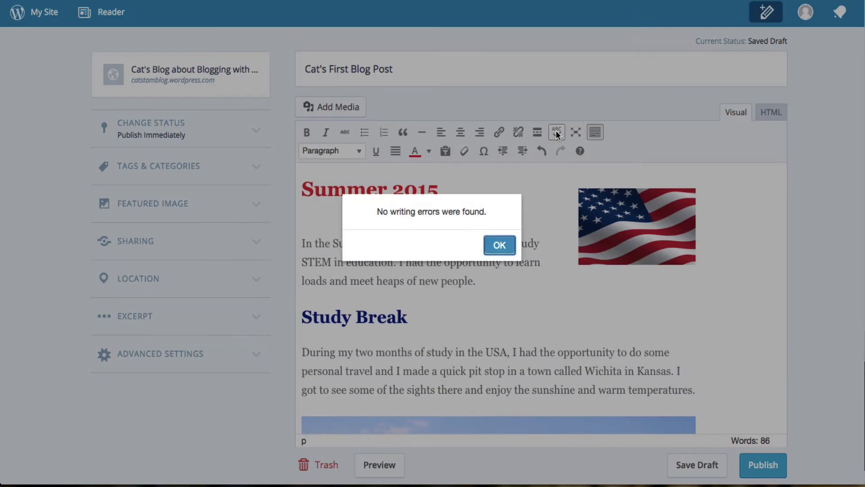
pyautogui.click(490, 246)
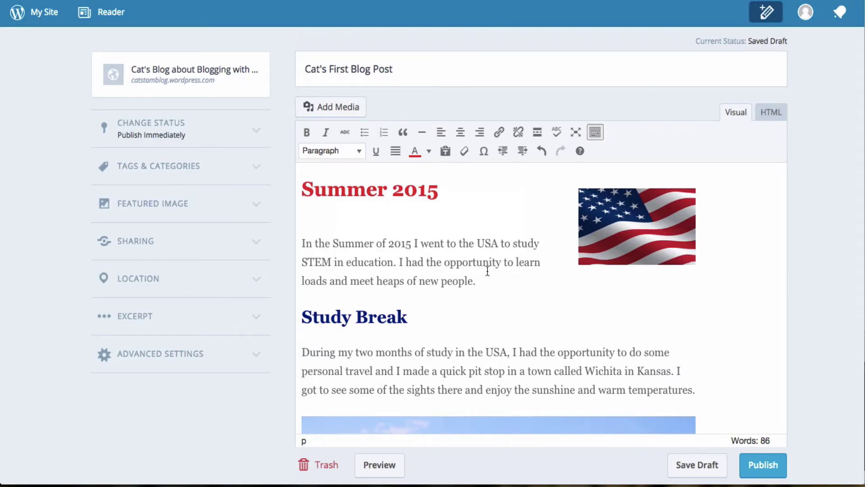
pyautogui.scroll(-1, 487, 269)
# Step: Link the word STEM in the Summer 2015 paragraph to the 'what-is-stem-education' article
pyautogui.doubleClick(321, 232)
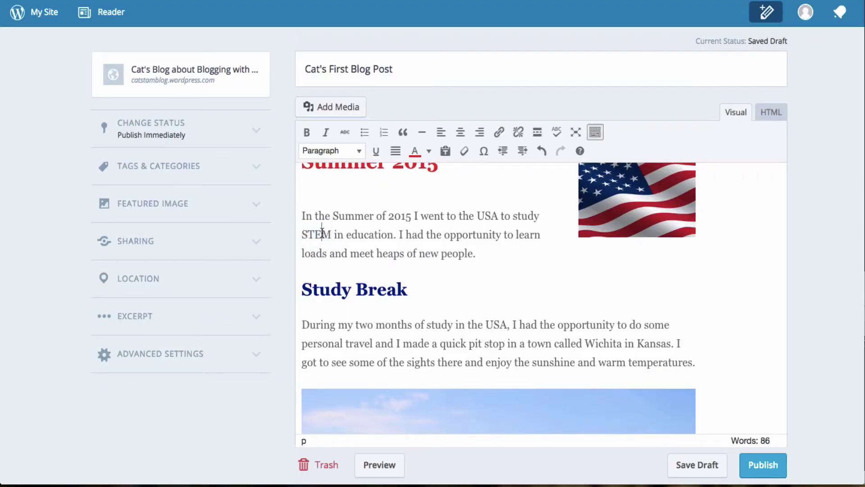
pyautogui.doubleClick(322, 232)
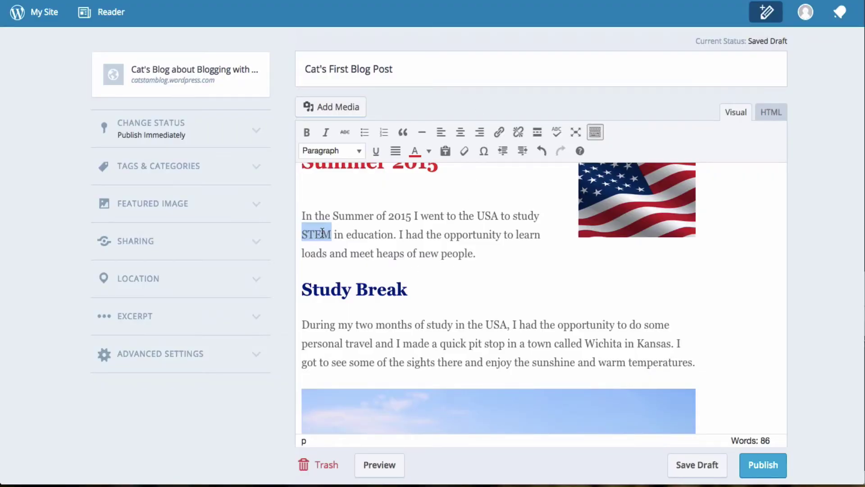
pyautogui.doubleClick(322, 232)
pyautogui.click(499, 132)
pyautogui.write('http://www.livescience.com/43296-what-is-stem-education.html')
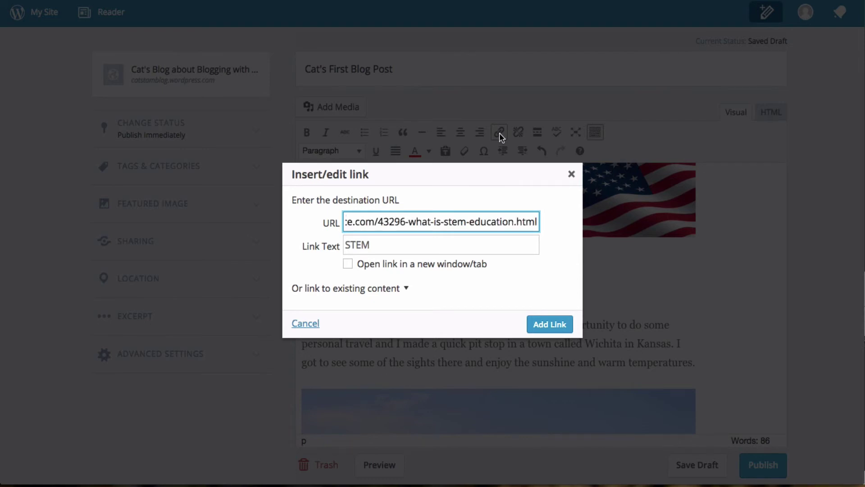
pyautogui.click(551, 317)
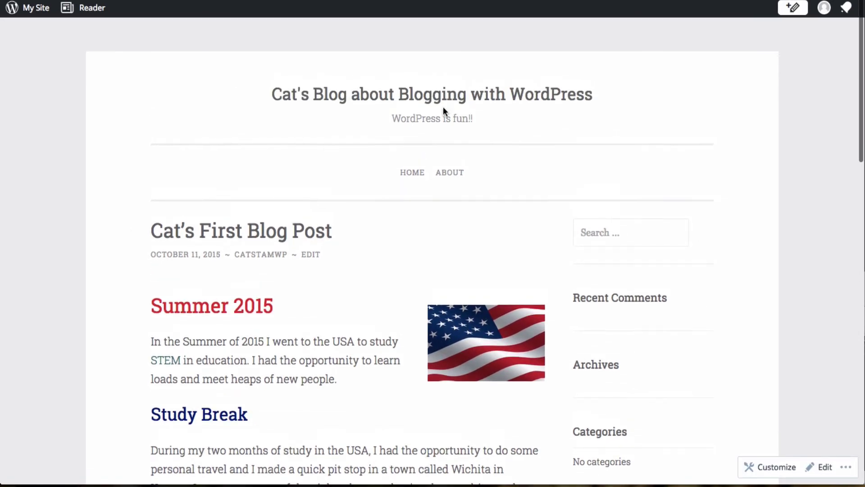
pyautogui.scroll(-1, 306, 286)
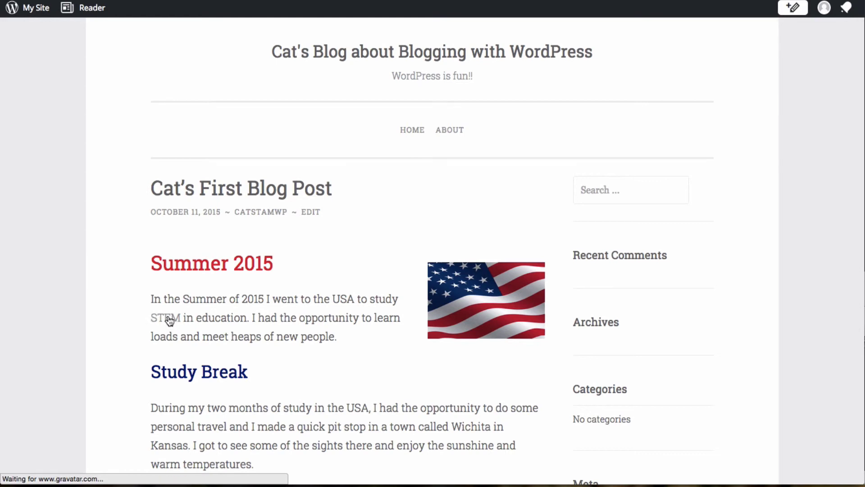
pyautogui.scroll(-4, 253, 347)
pyautogui.scroll(4, 253, 347)
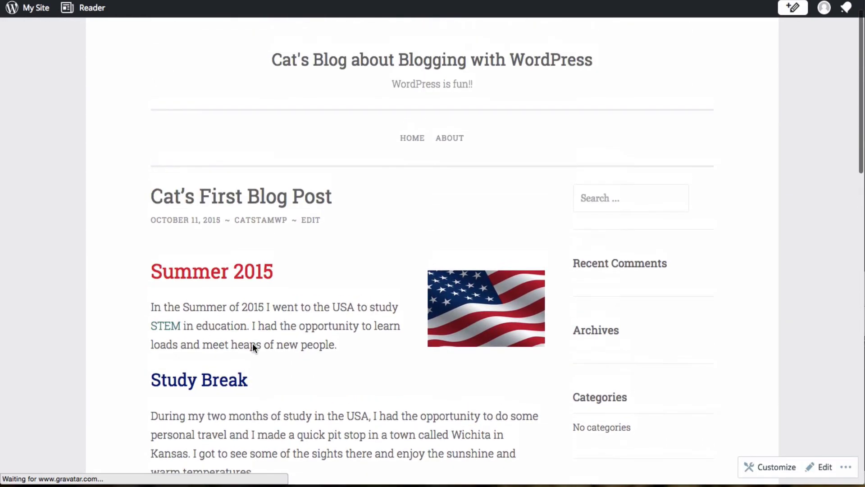
pyautogui.scroll(3, 253, 345)
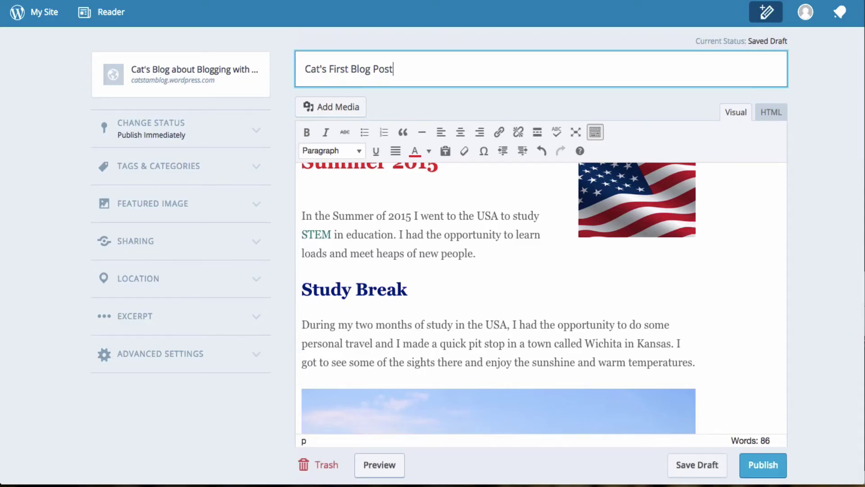
pyautogui.scroll(1, 441, 248)
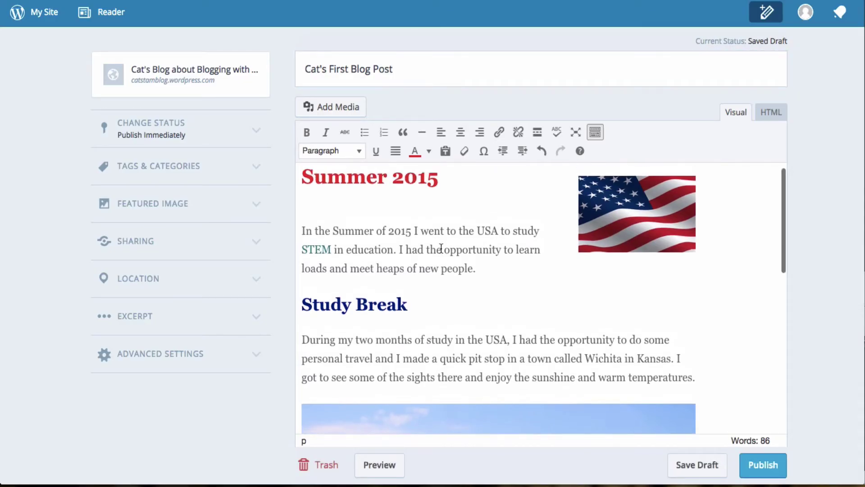
pyautogui.scroll(-1, 441, 248)
pyautogui.scroll(1, 441, 248)
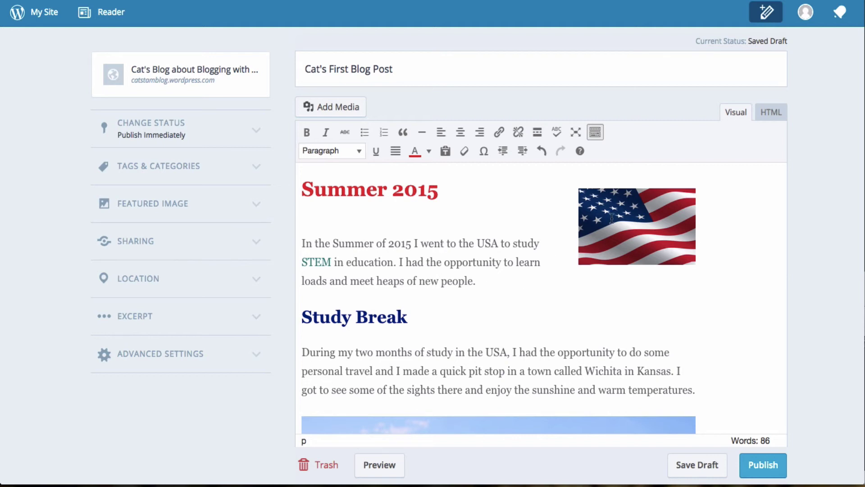
pyautogui.scroll(-10, 512, 290)
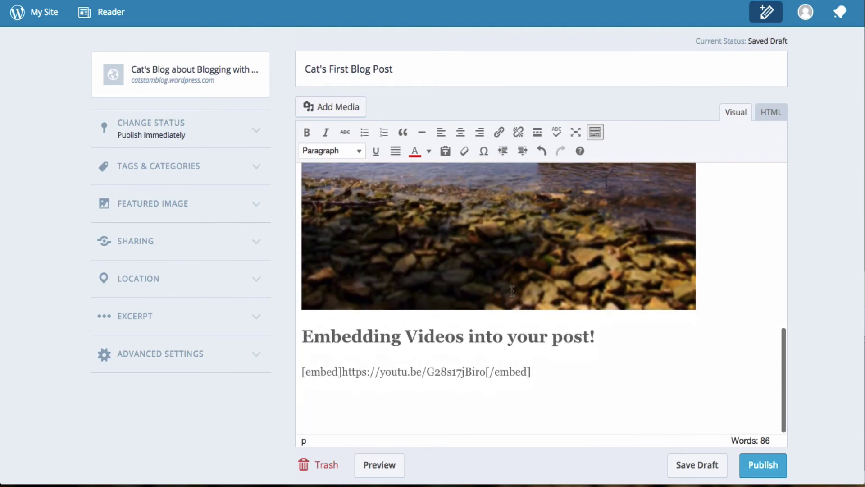
pyautogui.scroll(10, 469, 348)
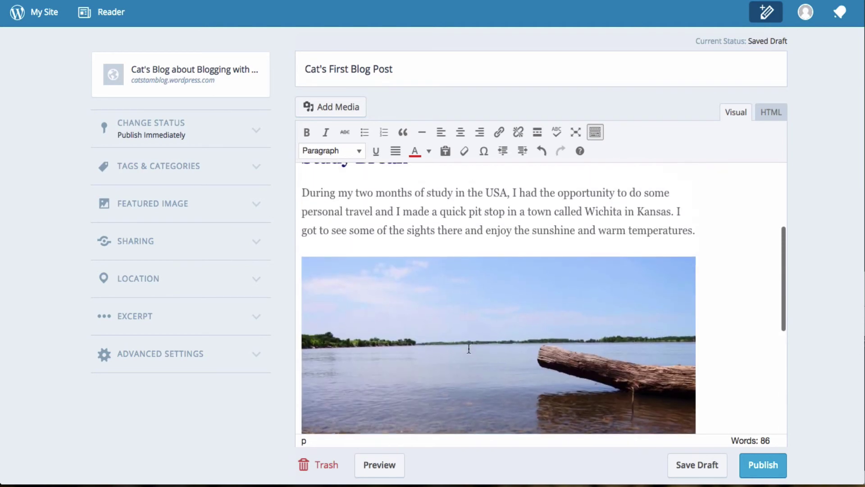
pyautogui.scroll(-10, 469, 348)
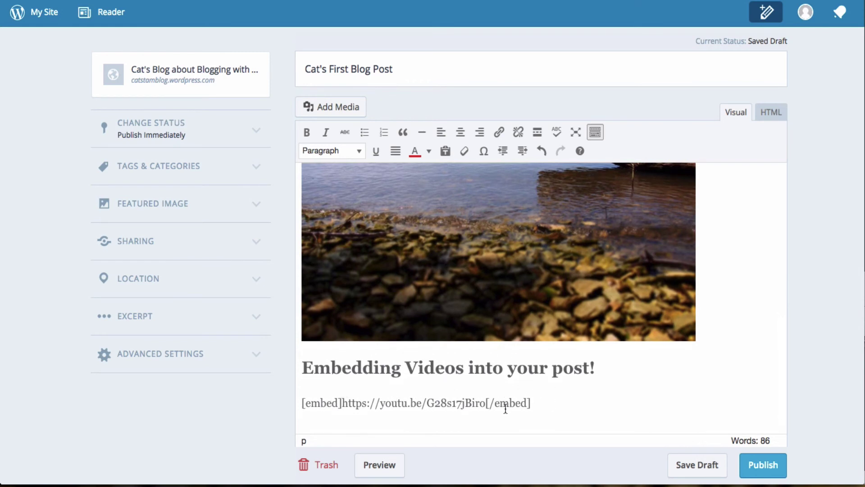
pyautogui.scroll(10, 557, 302)
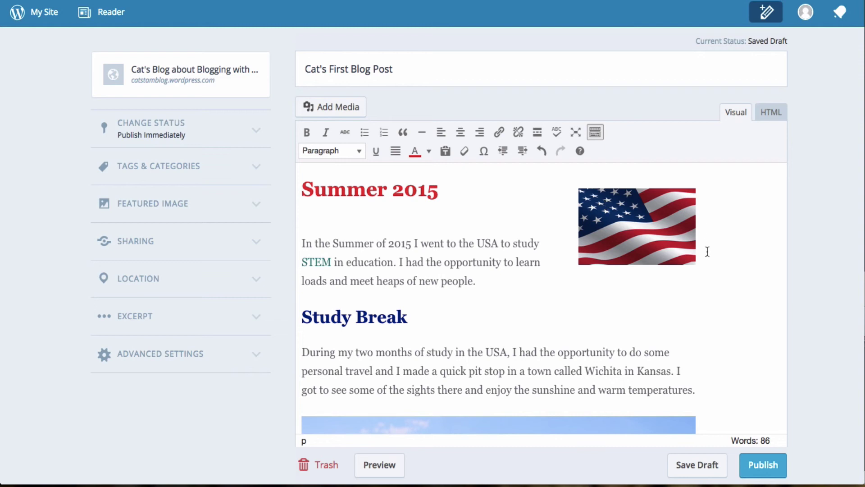
pyautogui.click(654, 241)
pyautogui.click(666, 281)
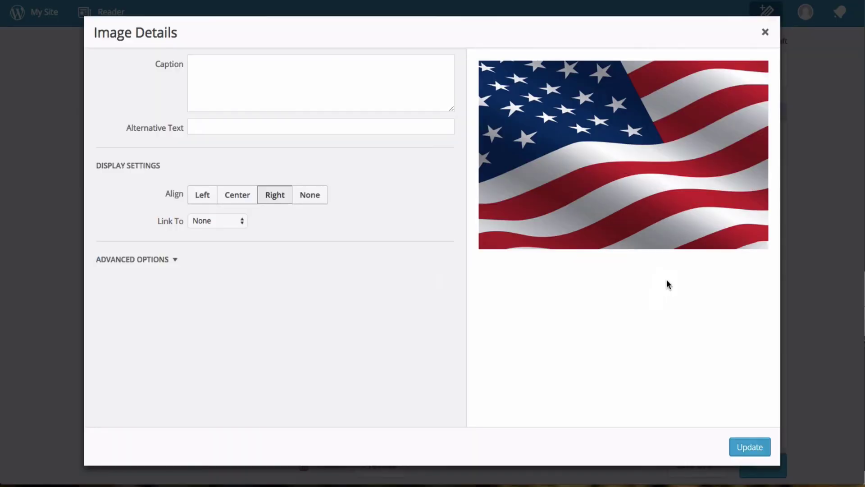
pyautogui.click(176, 260)
pyautogui.scroll(-2, 221, 323)
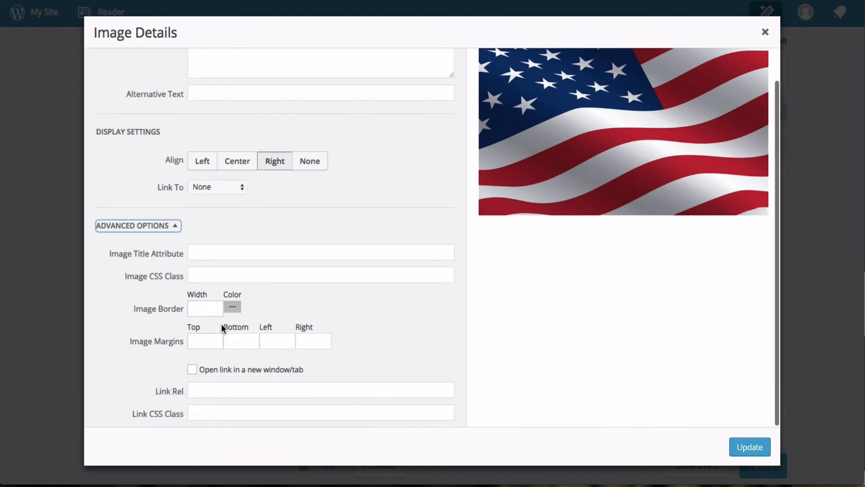
pyautogui.click(205, 395)
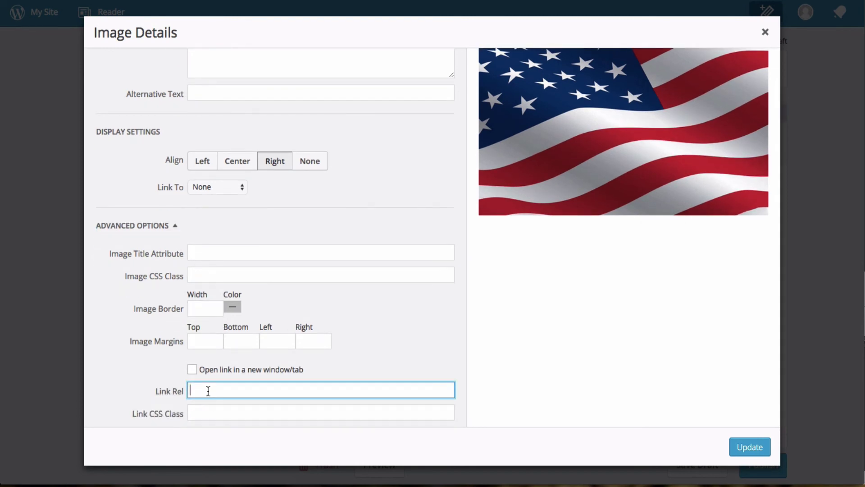
pyautogui.click(764, 34)
pyautogui.scroll(-3, 526, 246)
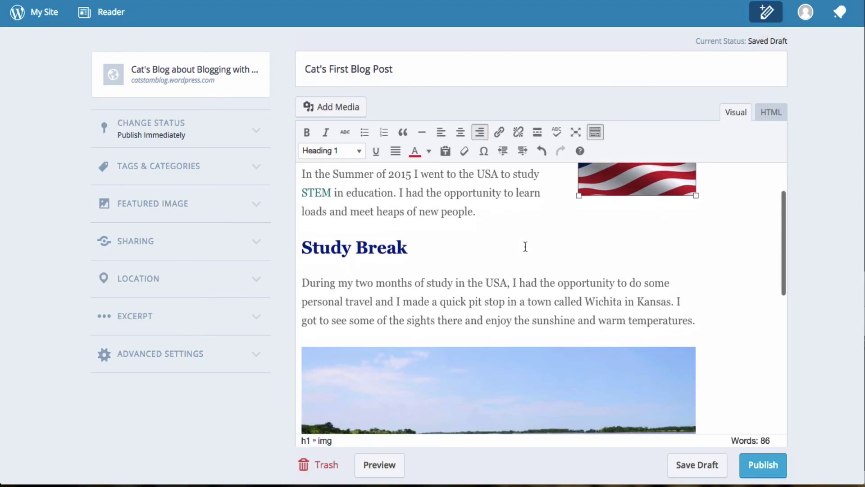
pyautogui.click(494, 209)
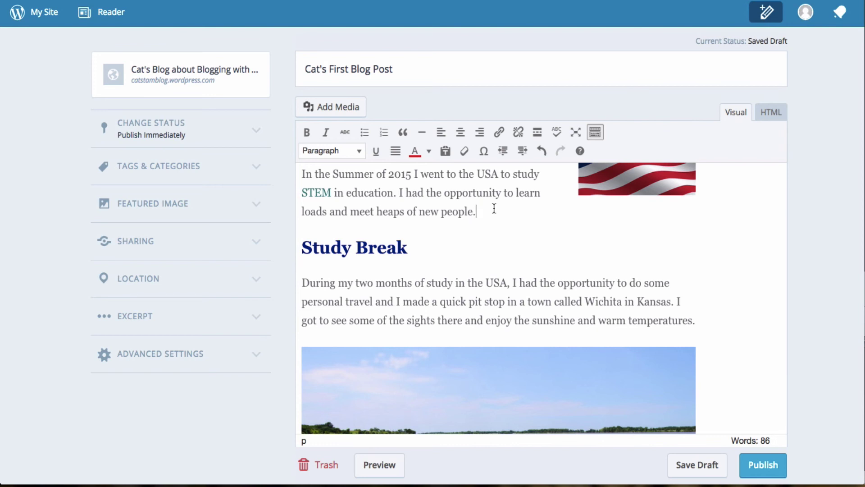
# Step: Review the post and publish 'Cat's First Blog Post'
pyautogui.scroll(2, 494, 208)
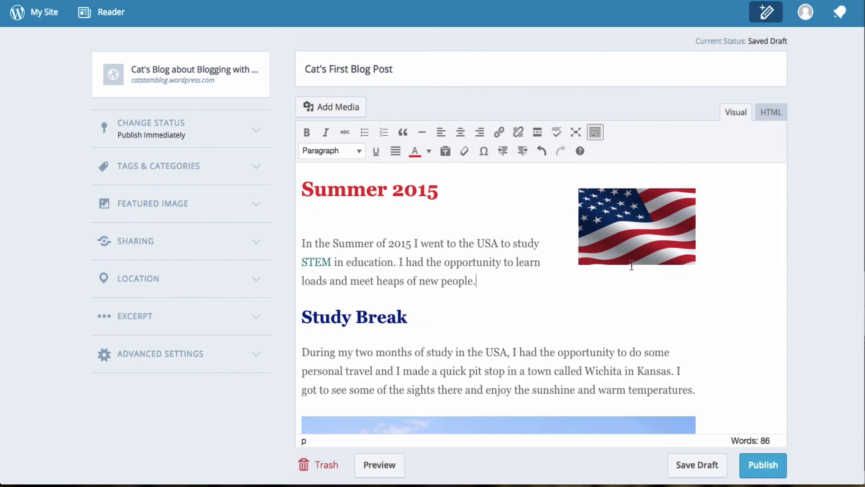
pyautogui.scroll(-10, 473, 282)
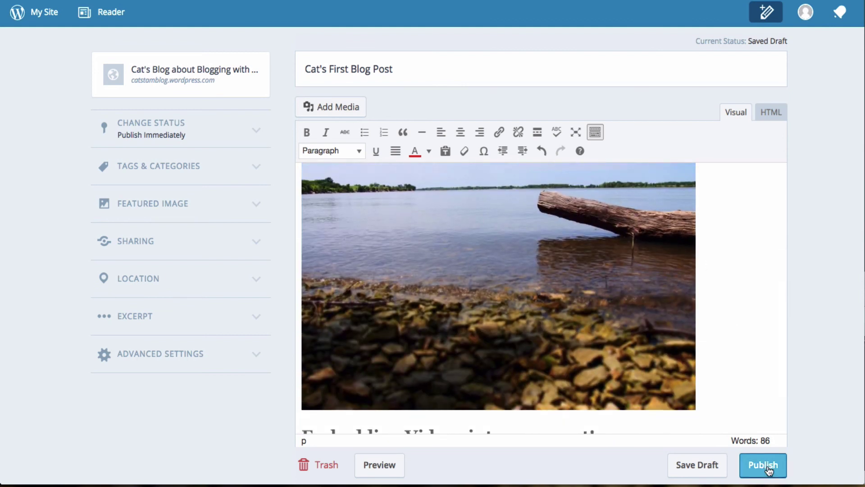
pyautogui.click(768, 469)
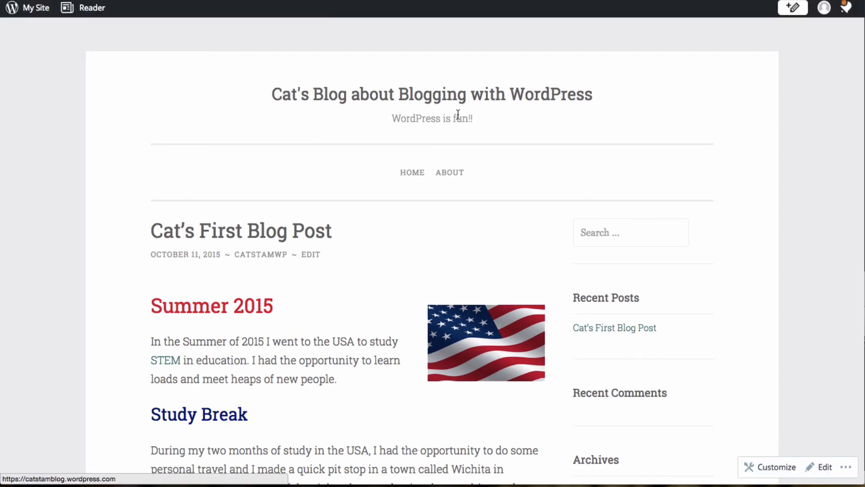
# Step: Browse the published post, visit the About page, then return to the blog's home page
pyautogui.scroll(-3, 363, 197)
pyautogui.scroll(-15, 364, 197)
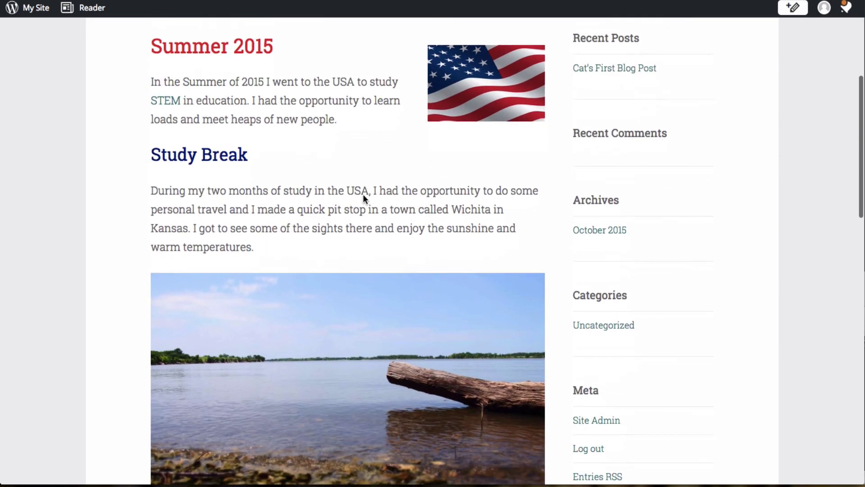
pyautogui.scroll(20, 364, 198)
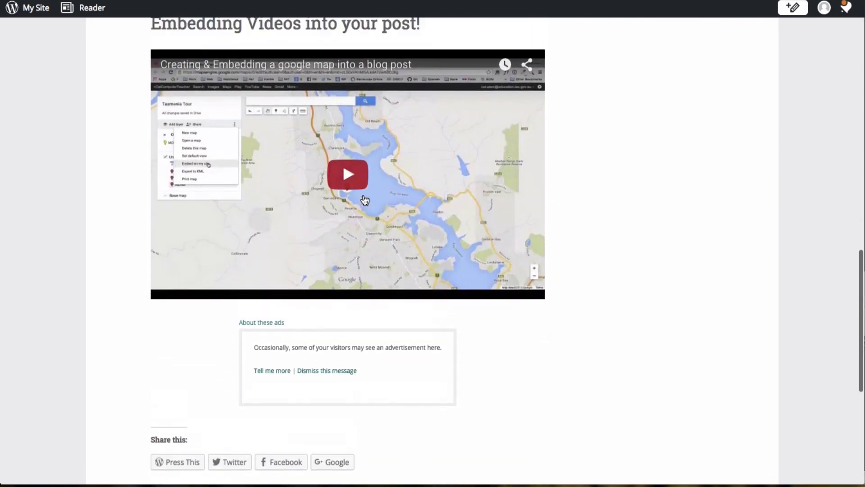
pyautogui.scroll(3, 365, 200)
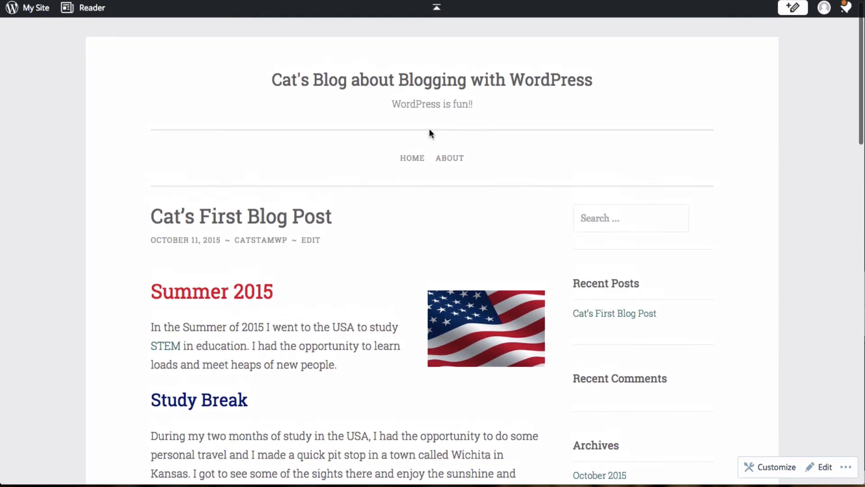
pyautogui.click(452, 158)
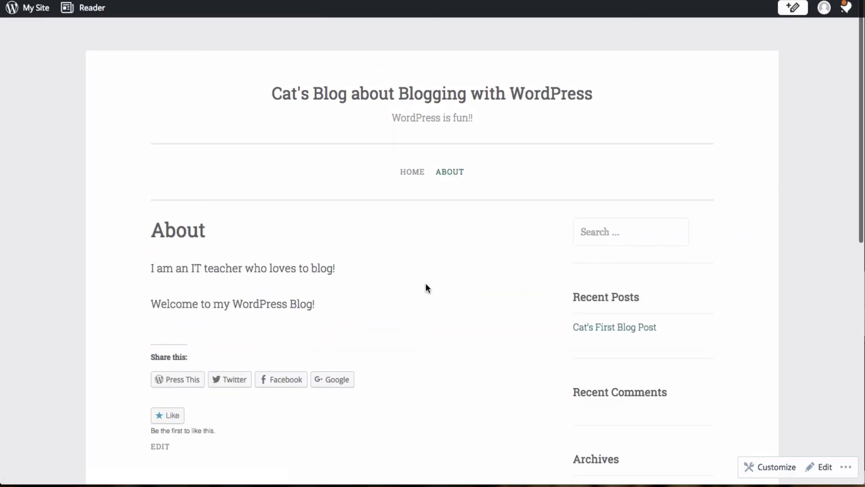
pyautogui.scroll(-10, 425, 283)
pyautogui.scroll(10, 425, 284)
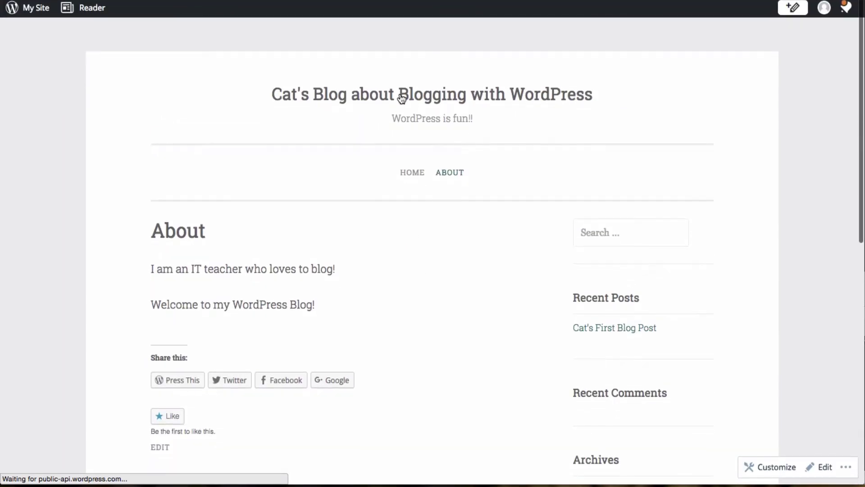
pyautogui.click(400, 94)
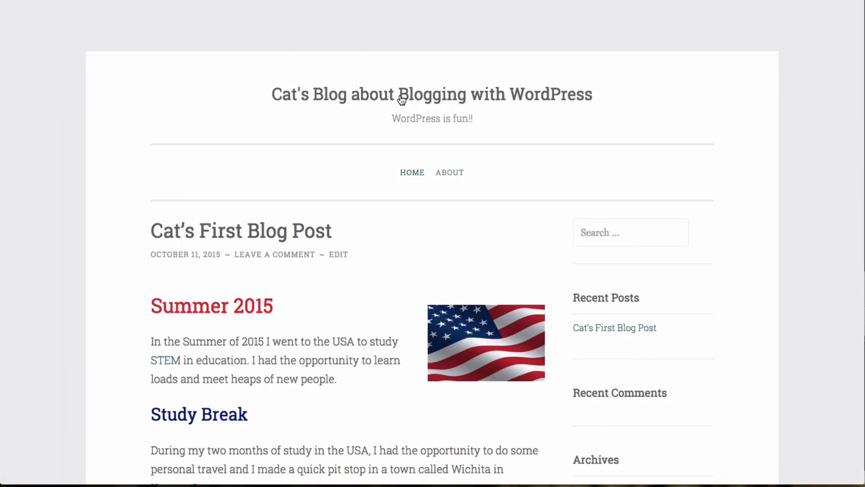